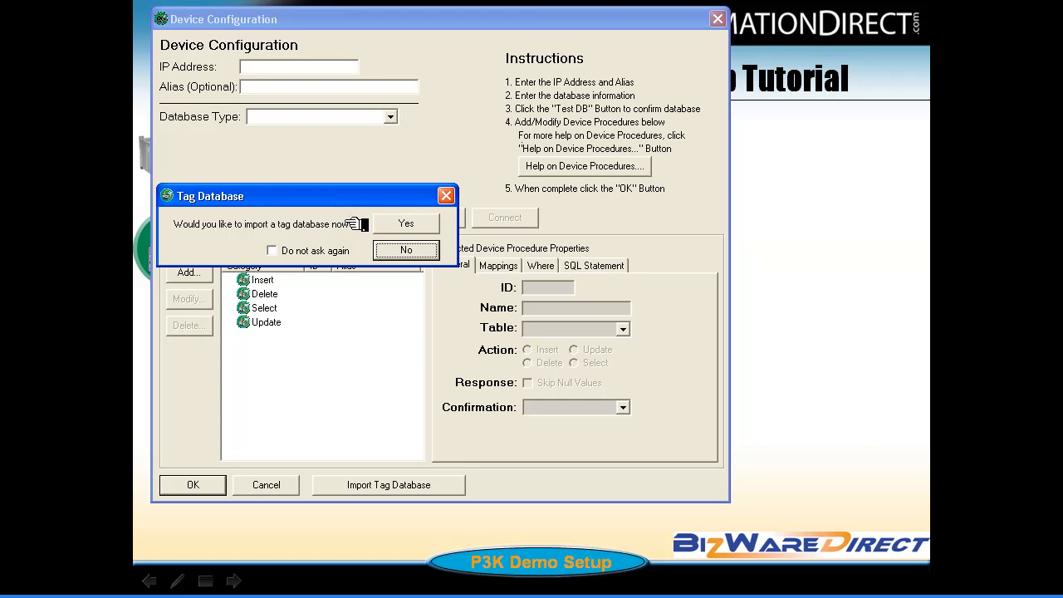
Step: Import the Productivity 3000 tags from ProductivityTagDatabase.csv in the P3KDEMO folder and save the tag database
left_click(430, 223)
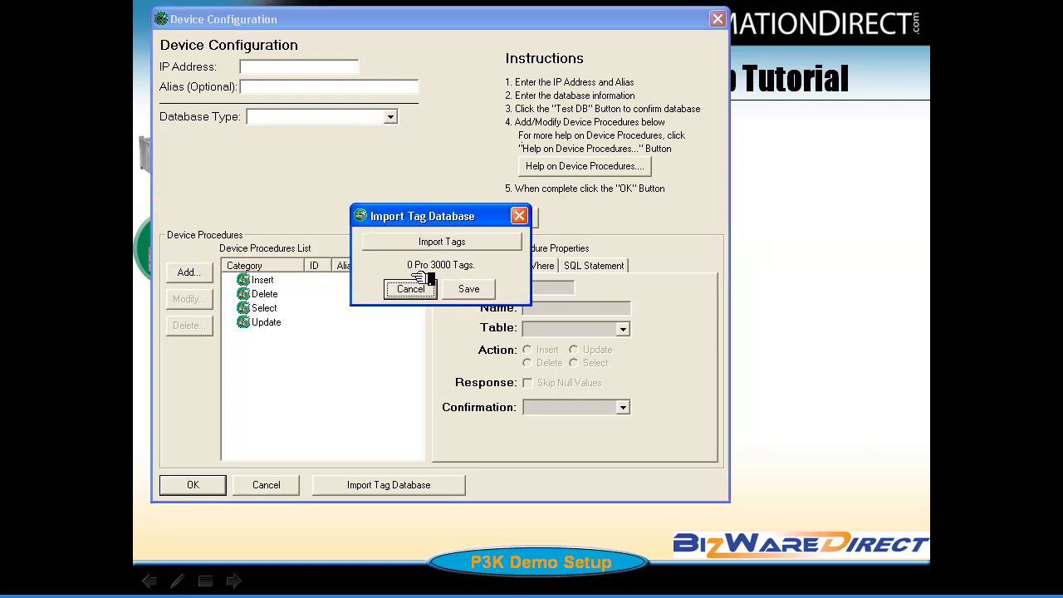
left_click(455, 240)
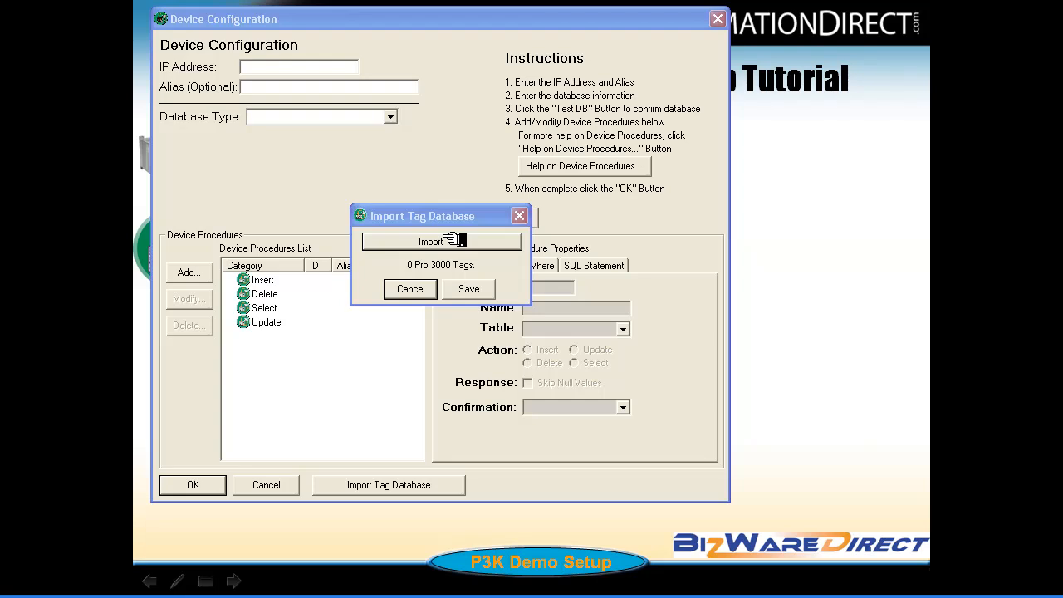
left_click(407, 241)
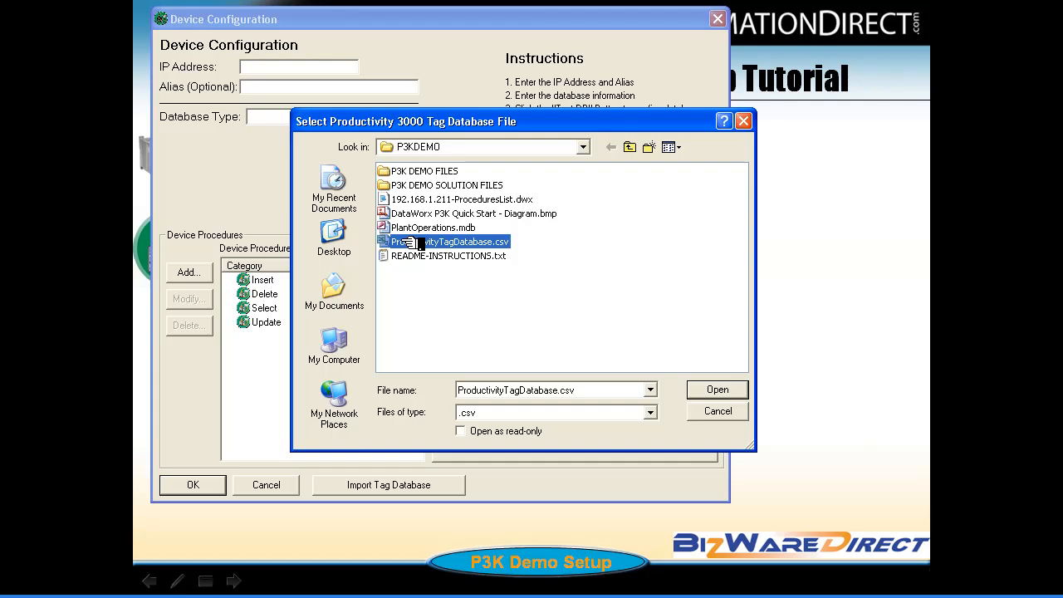
left_click(716, 389)
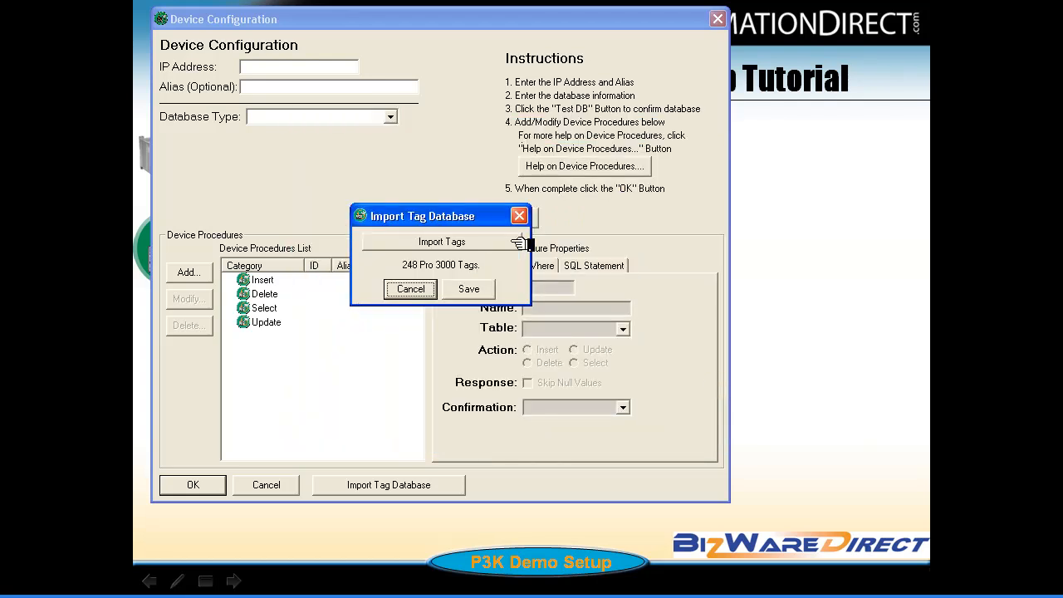
left_click(473, 289)
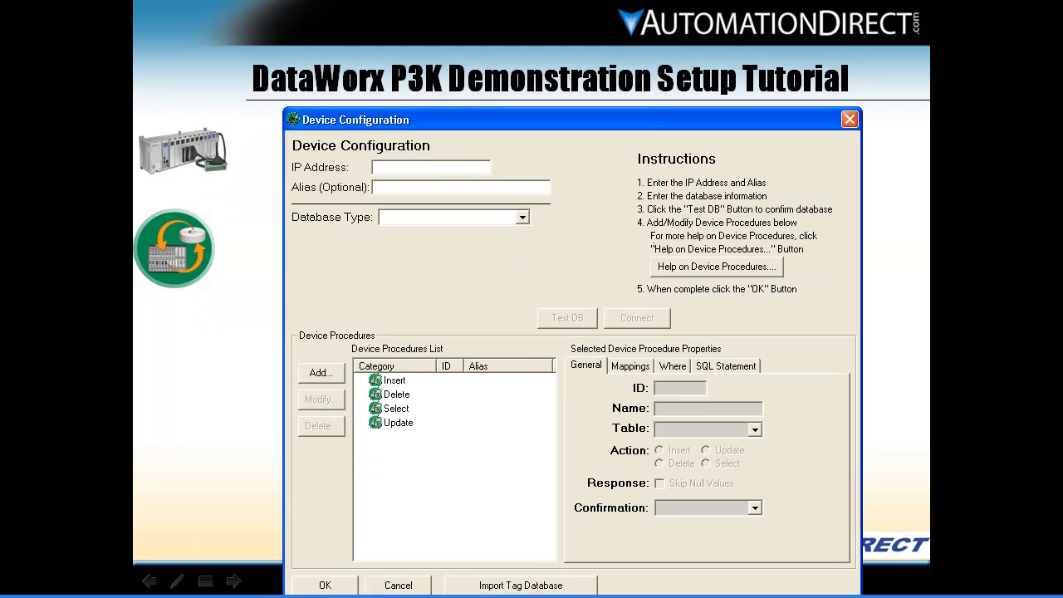
Step: Set the device IP address to 192.168.1.211 and connect to the Access database C:\P3KDEMO\PlantOperations.mdb
type("192.168.1.211")
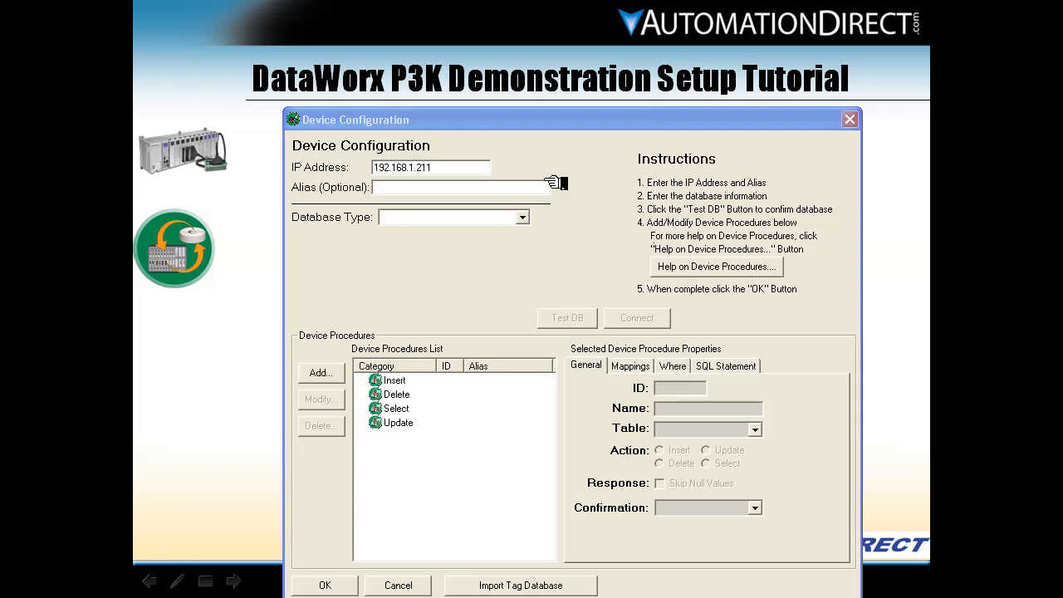
left_click(521, 218)
left_click(492, 232)
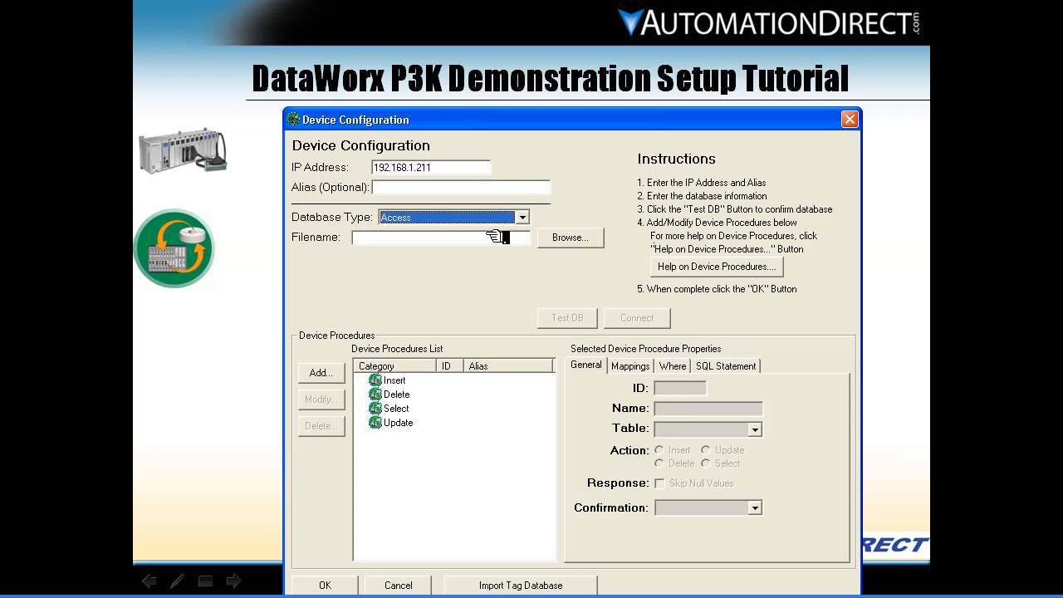
left_click(473, 241)
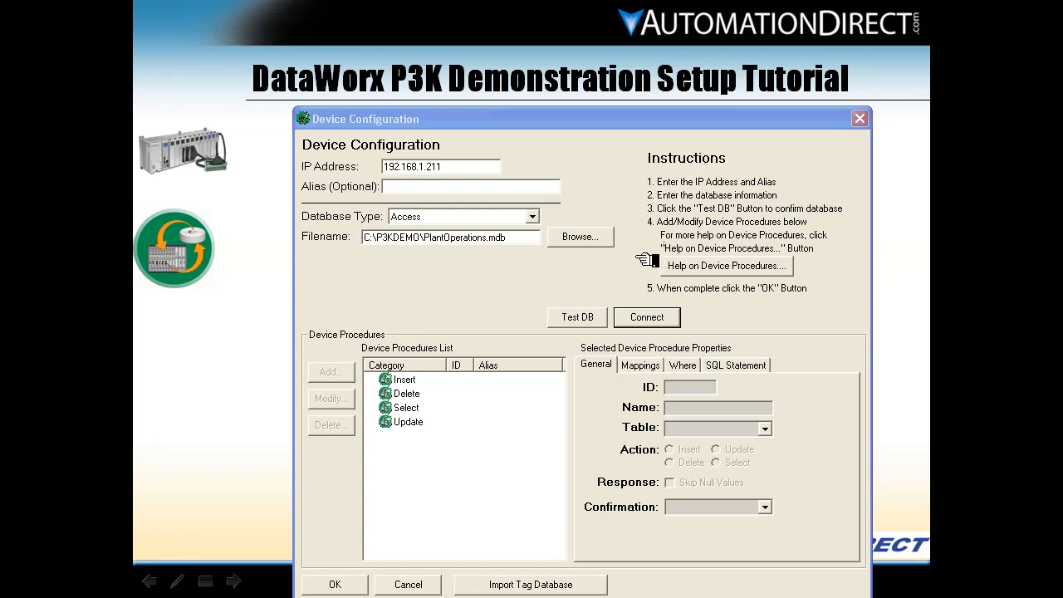
left_click(659, 315)
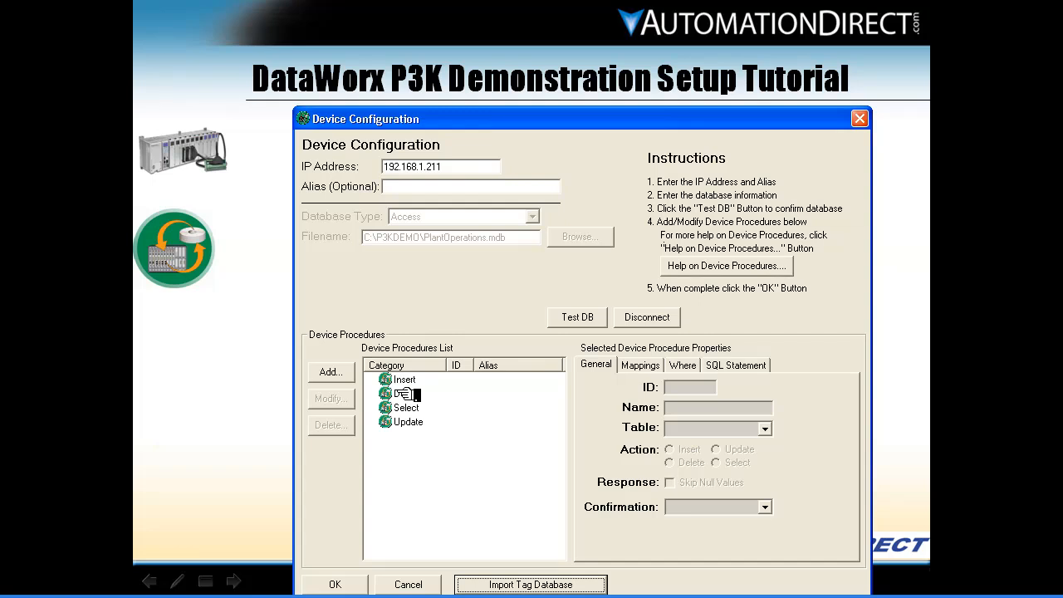
Step: Add a new device procedure named "Insert Production Data"
left_click(332, 371)
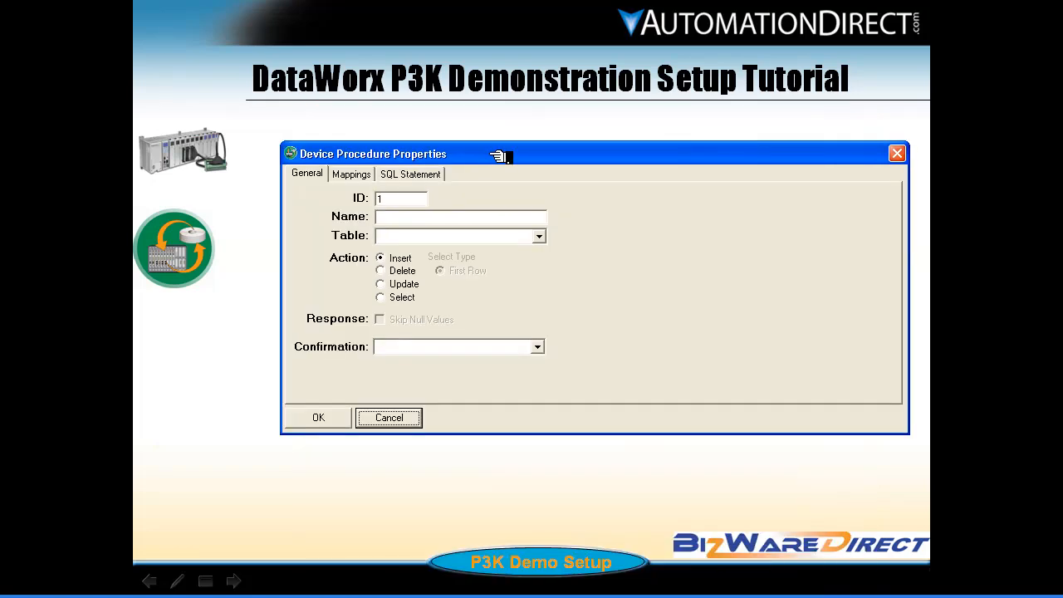
left_click(401, 200)
left_click(408, 220)
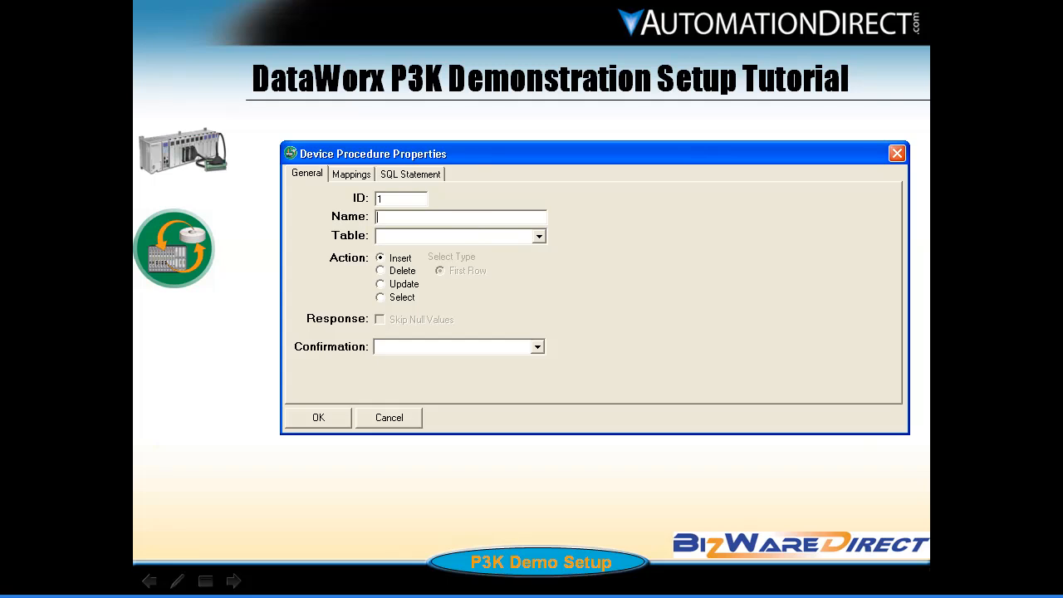
type("Insert Production Data")
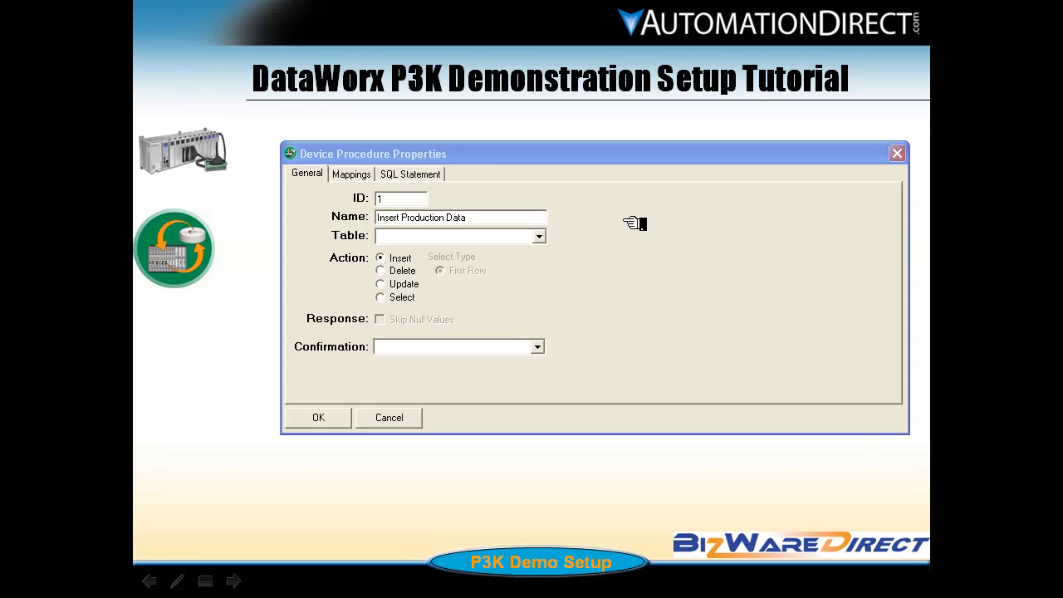
Step: Assign the ProductionData table and the ConfirmInsertTag confirmation tag to the Insert procedure
left_click(538, 236)
left_click(541, 237)
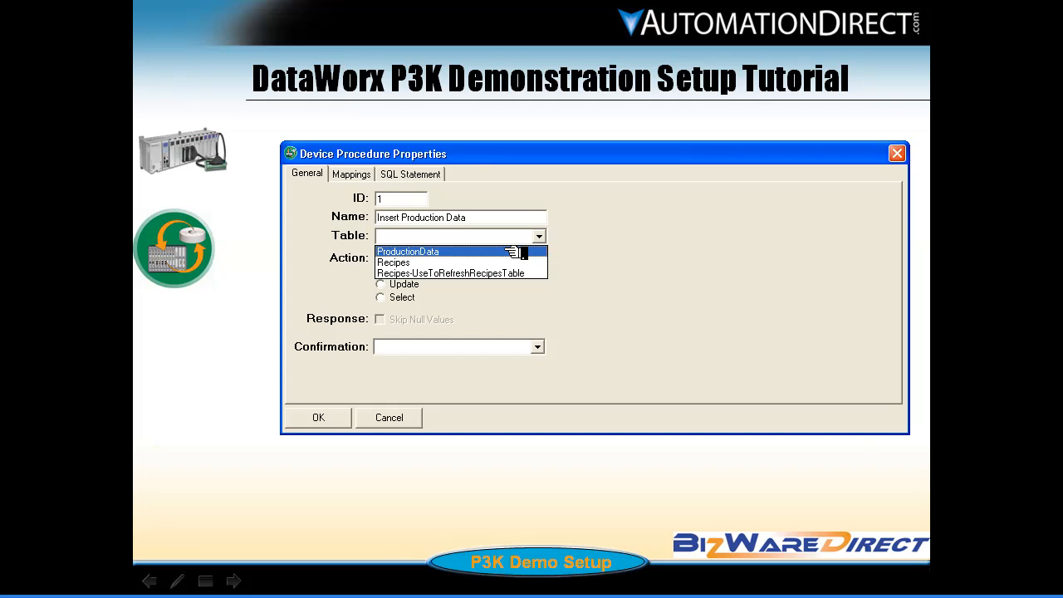
left_click(515, 252)
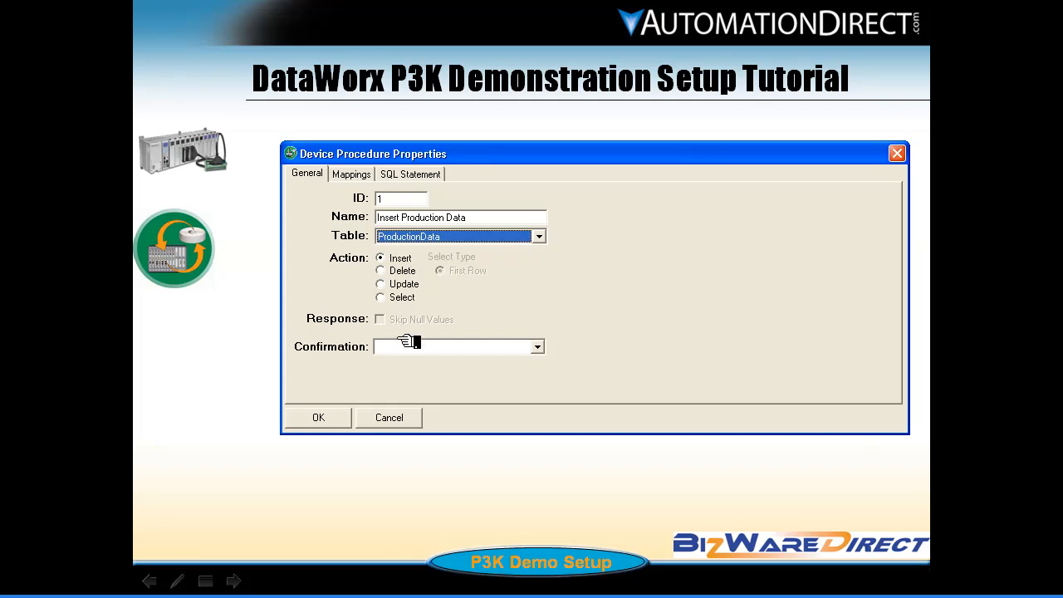
left_click(538, 348)
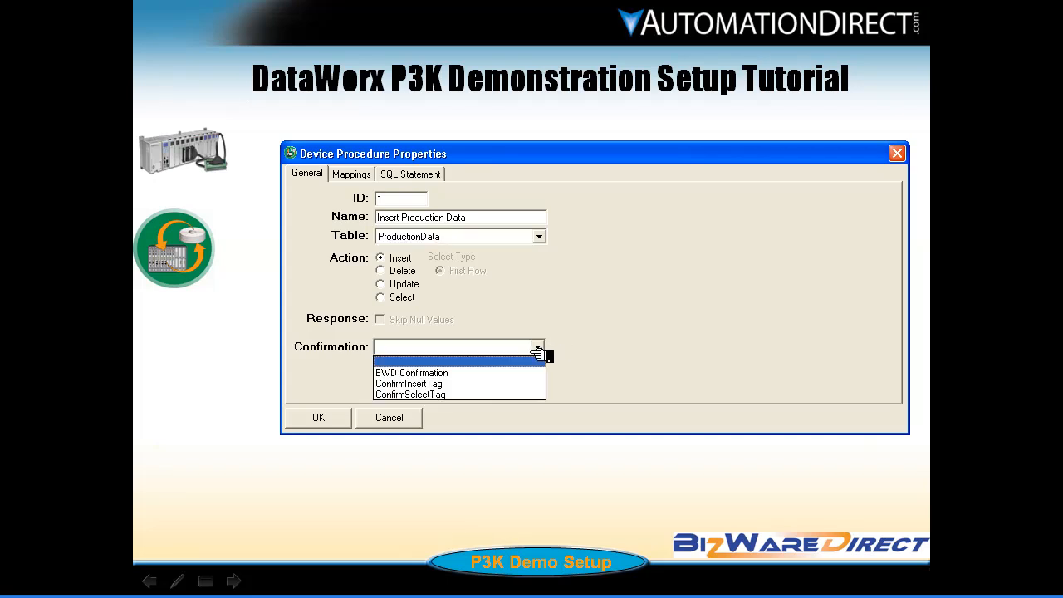
left_click(455, 384)
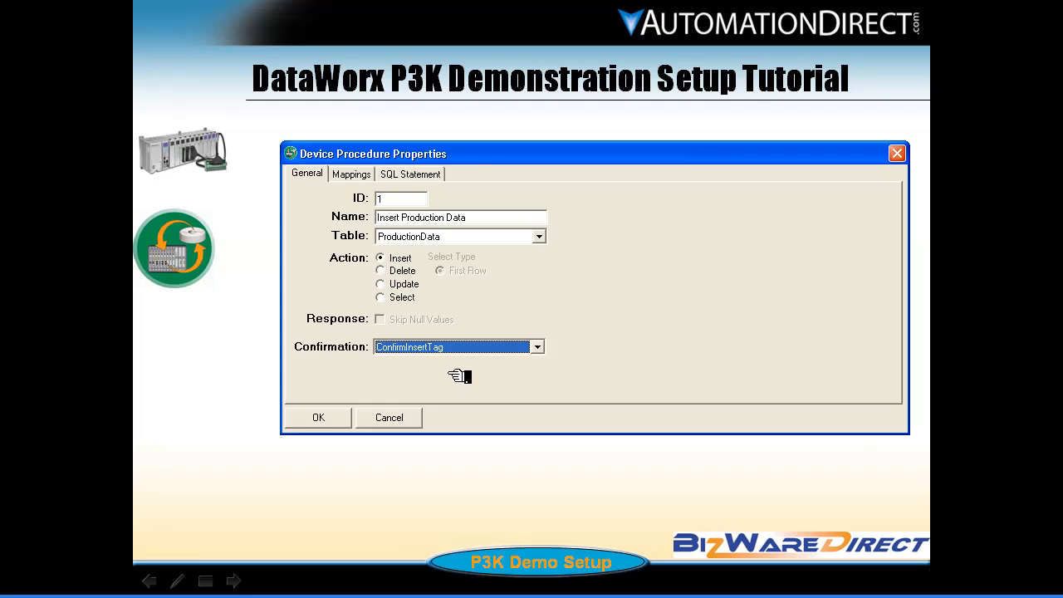
Step: Map the Flow tag to the ProductionData.Flow field in the first mapping row
left_click(351, 174)
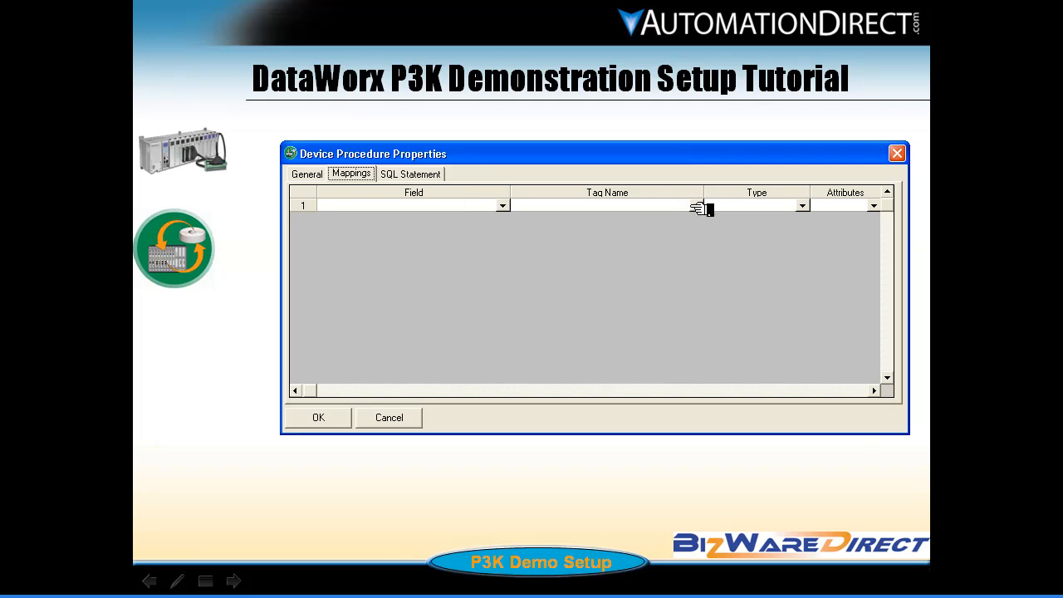
left_click(697, 208)
key("Page_Down")
key("Page_Down")
key("Page_Down")
key("Page_Down")
key("Page_Down")
key("Page_Down")
key("Page_Down")
key("Page_Down")
key("Page_Down")
key("Page_Down")
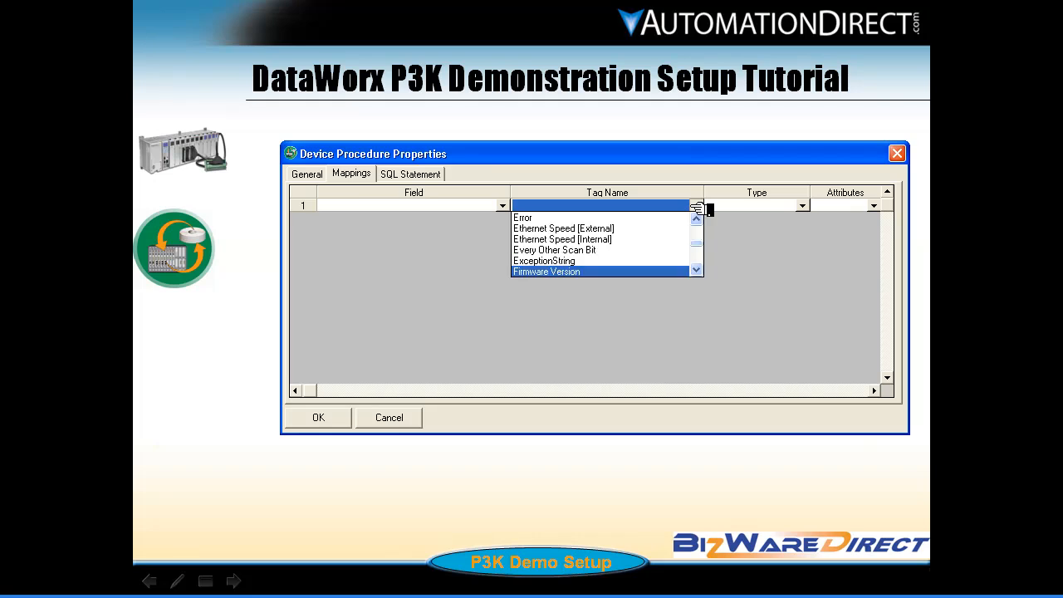
key("f")
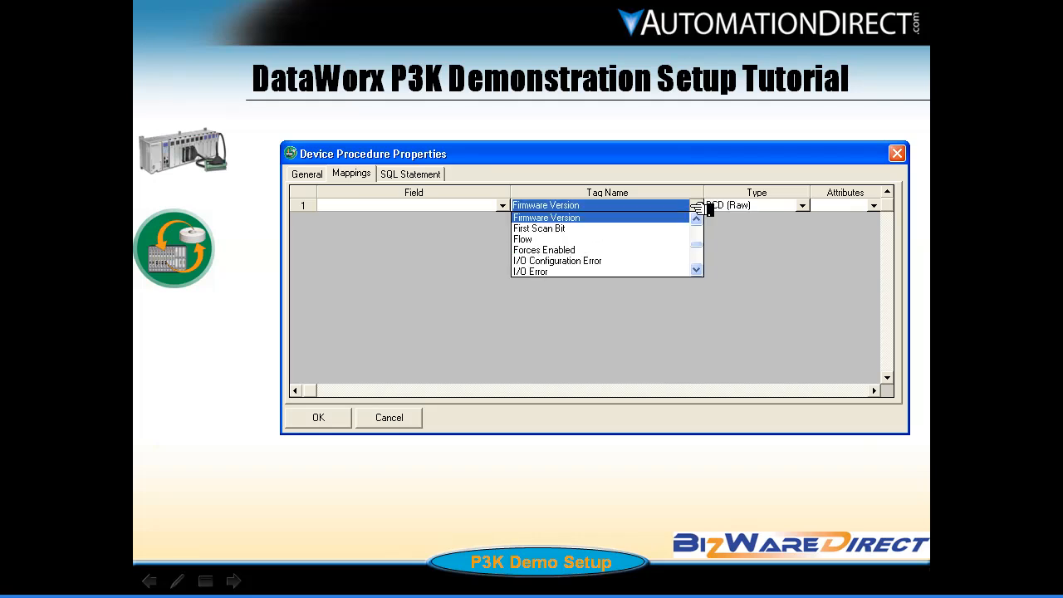
key("f")
key("f")
key("Return")
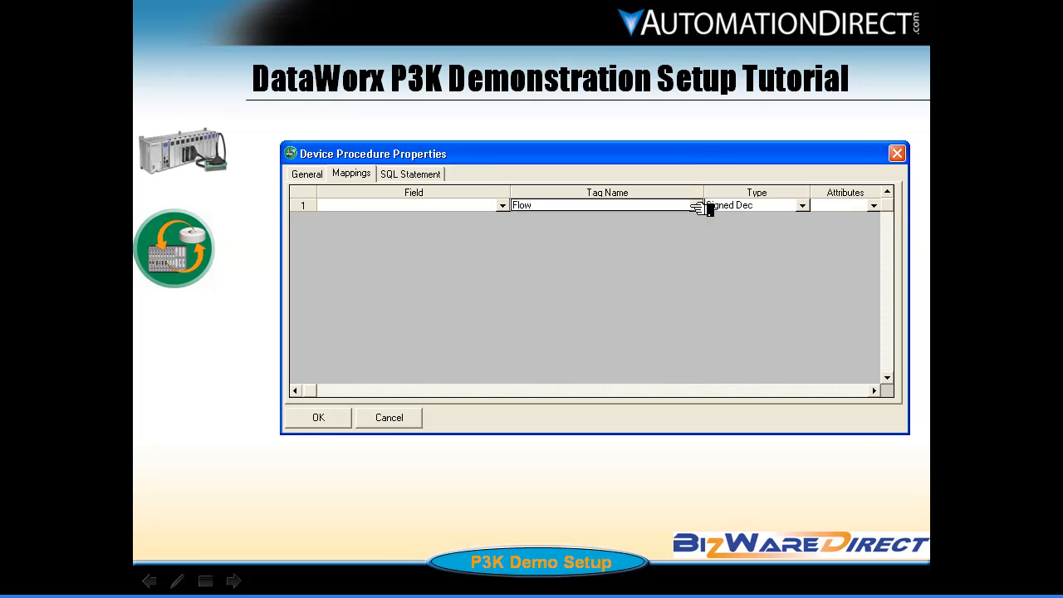
left_click(503, 206)
left_click(503, 206)
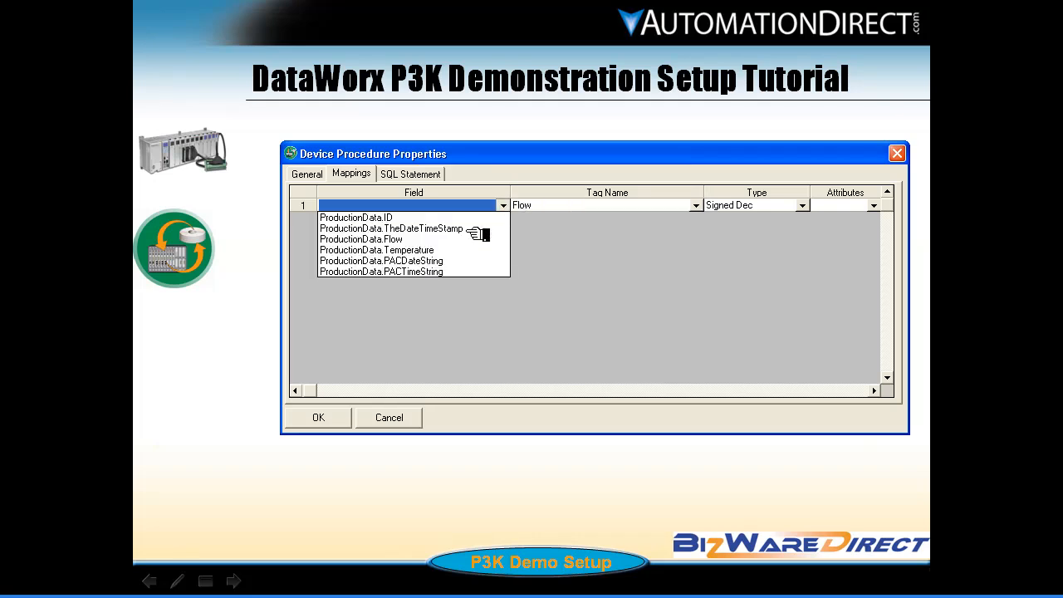
left_click(422, 241)
Step: Map the Temperature tag to the ProductionData.Temperature field in the second mapping row
left_click(696, 218)
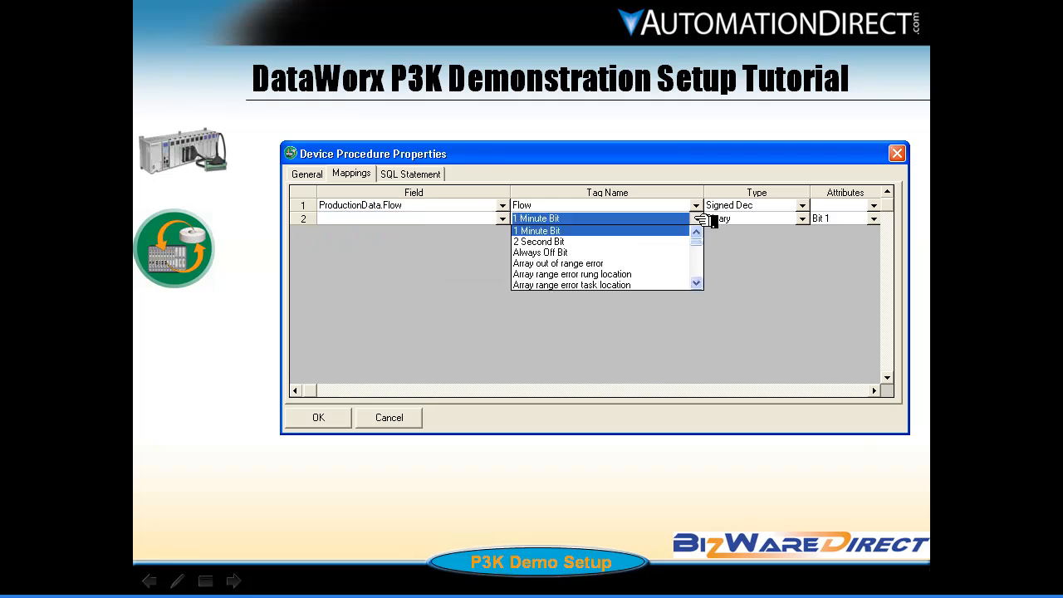
key("t")
left_click(700, 219)
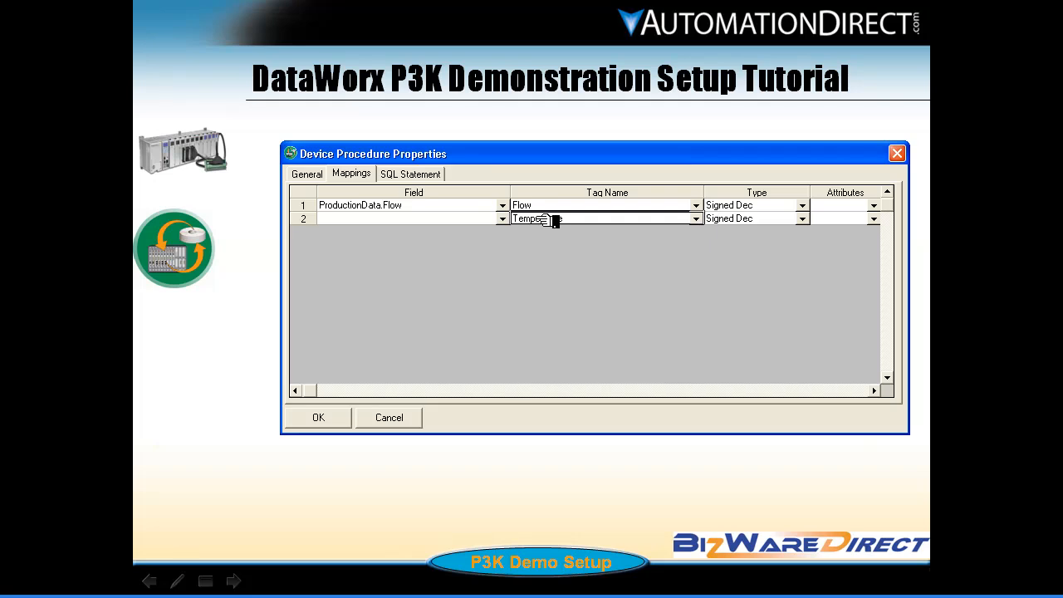
left_click(503, 218)
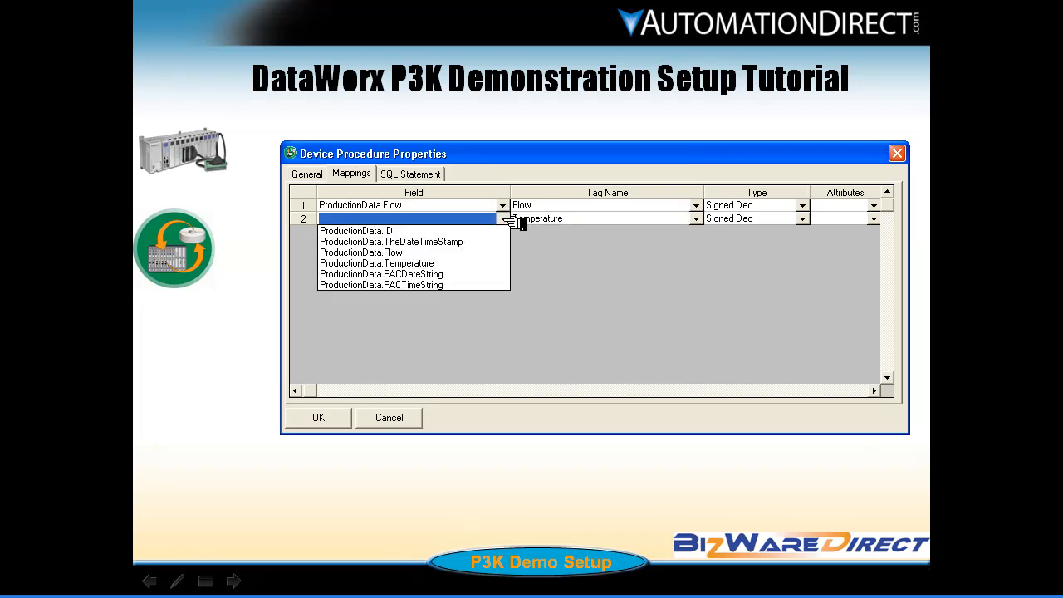
left_click(436, 263)
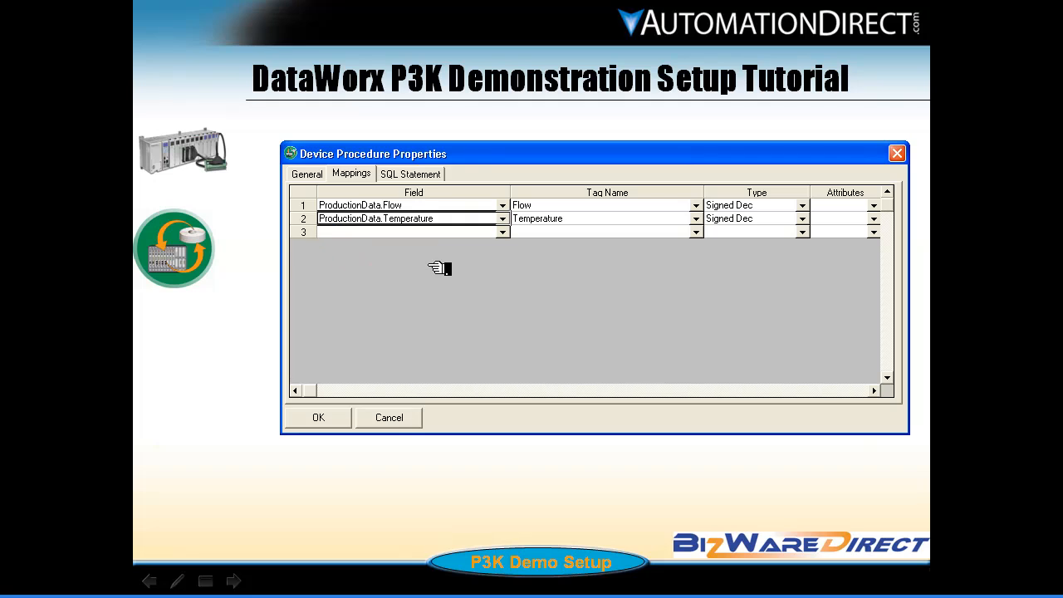
Step: Map the ProductionData.PACDateString field to the ThePACDate tag in the third mapping row
left_click(503, 232)
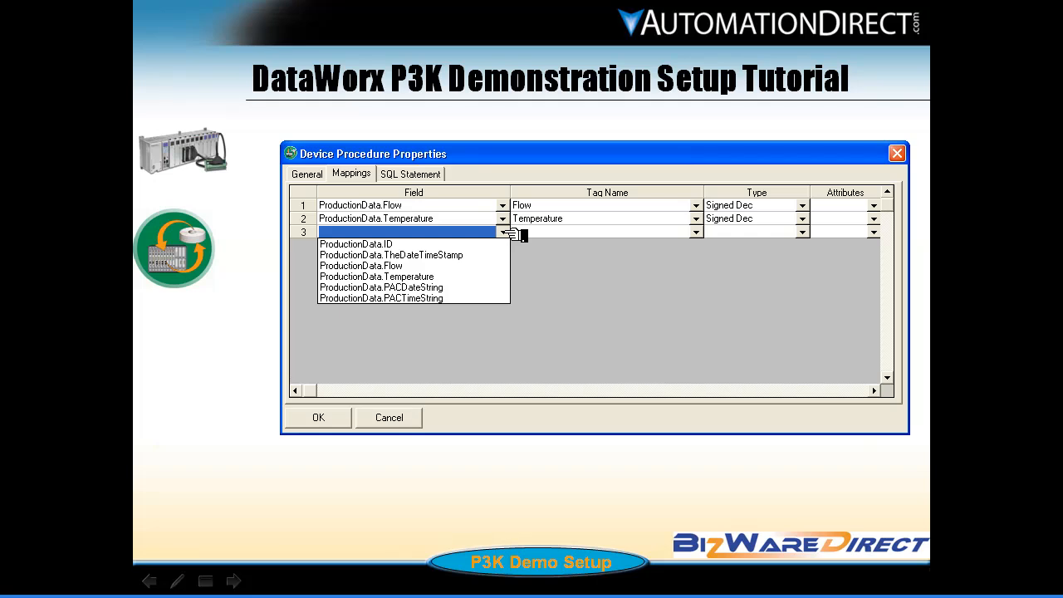
left_click(453, 288)
left_click(697, 232)
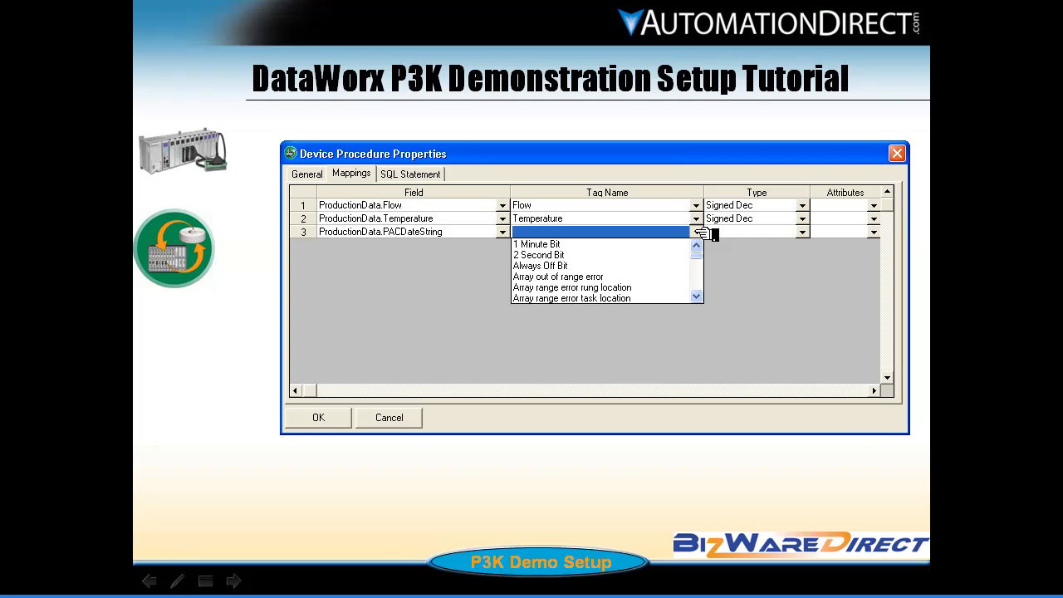
key("t")
key("t")
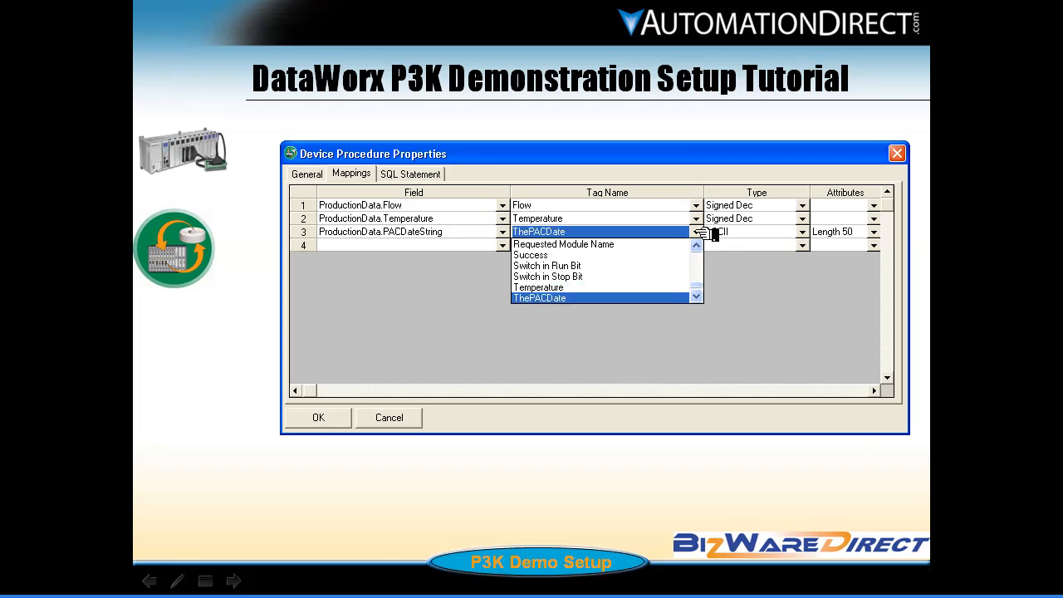
left_click(700, 233)
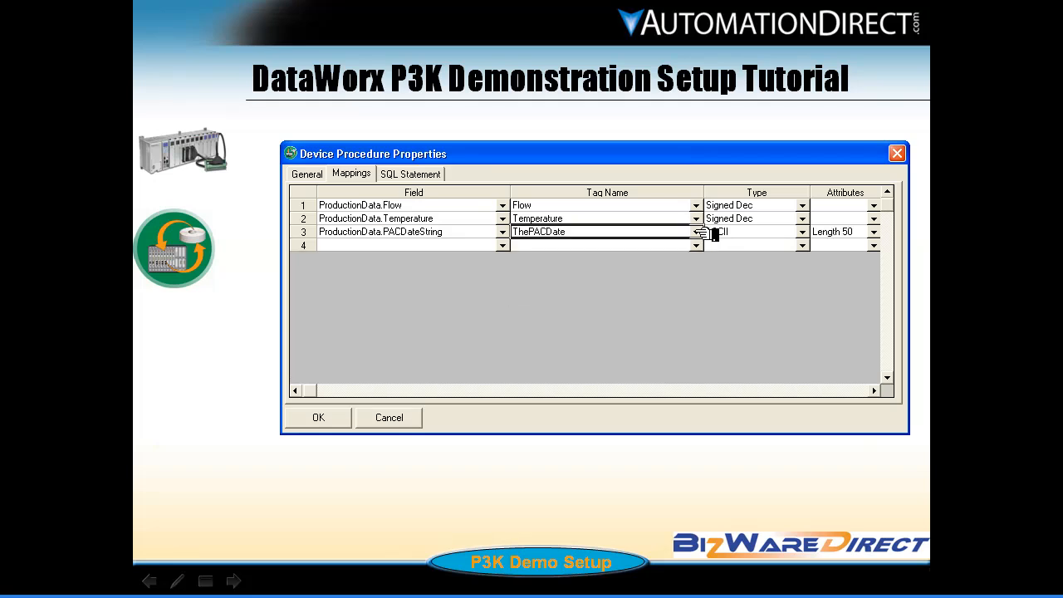
Step: Map the ProductionData.PACTimeString field to the ThePACTime tag in the fourth mapping row
left_click(504, 247)
left_click(462, 312)
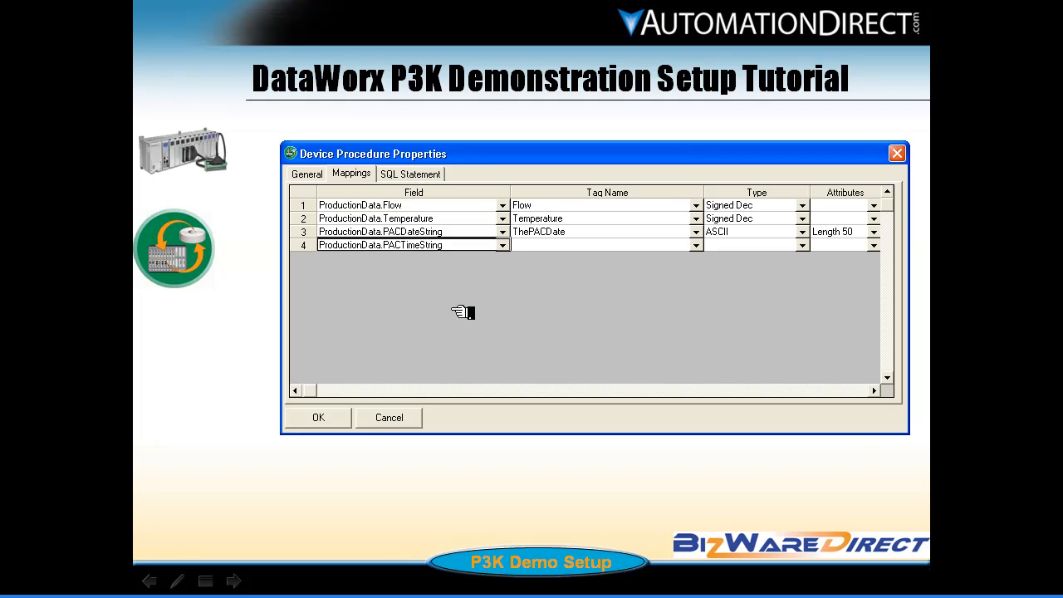
left_click(702, 248)
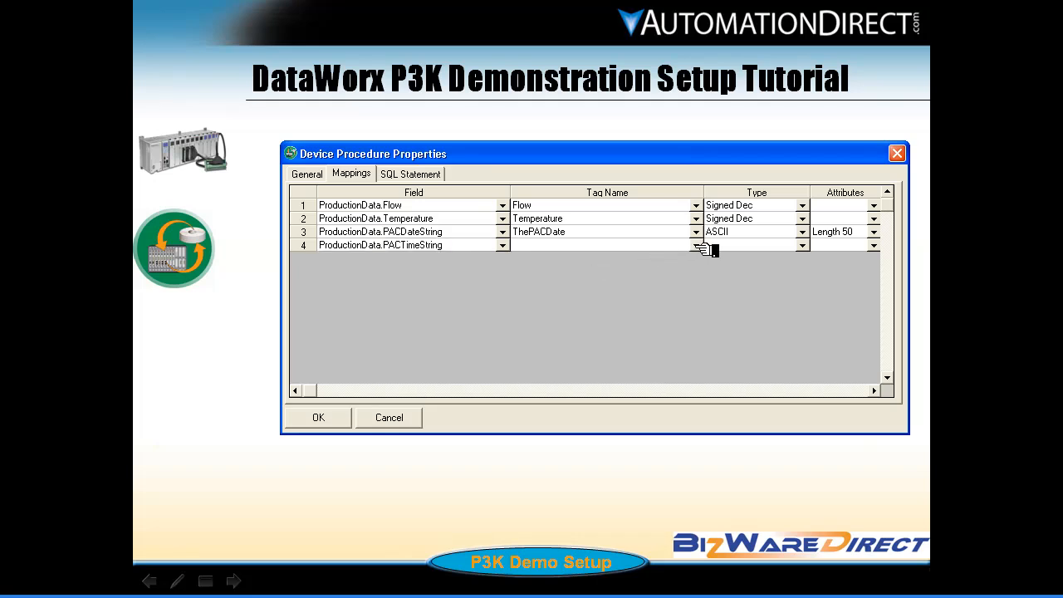
left_click(702, 249)
left_click(698, 309)
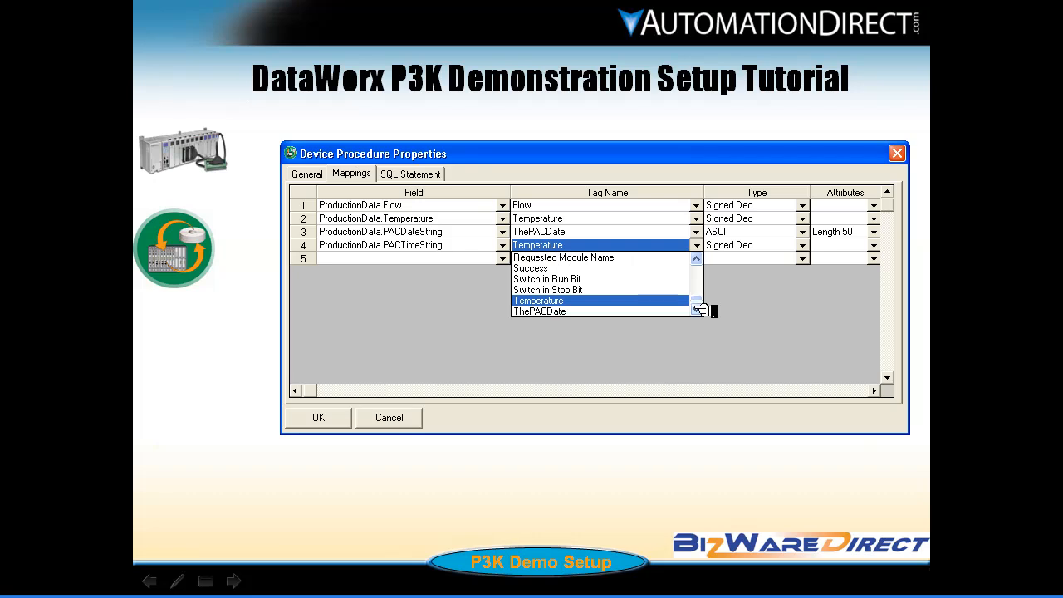
left_click(699, 309)
left_click(674, 311)
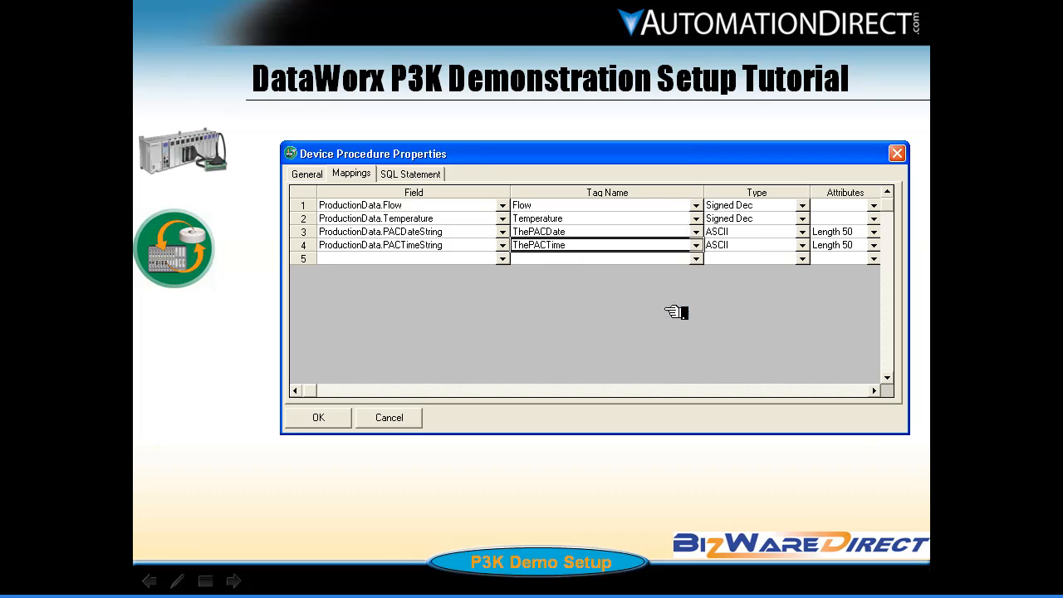
left_click(505, 258)
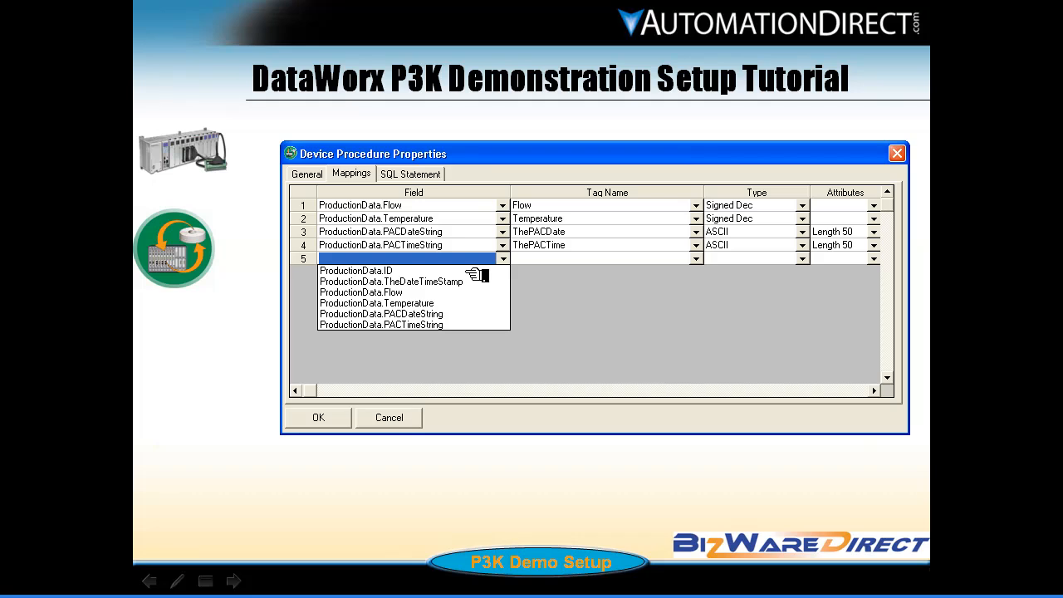
left_click(487, 163)
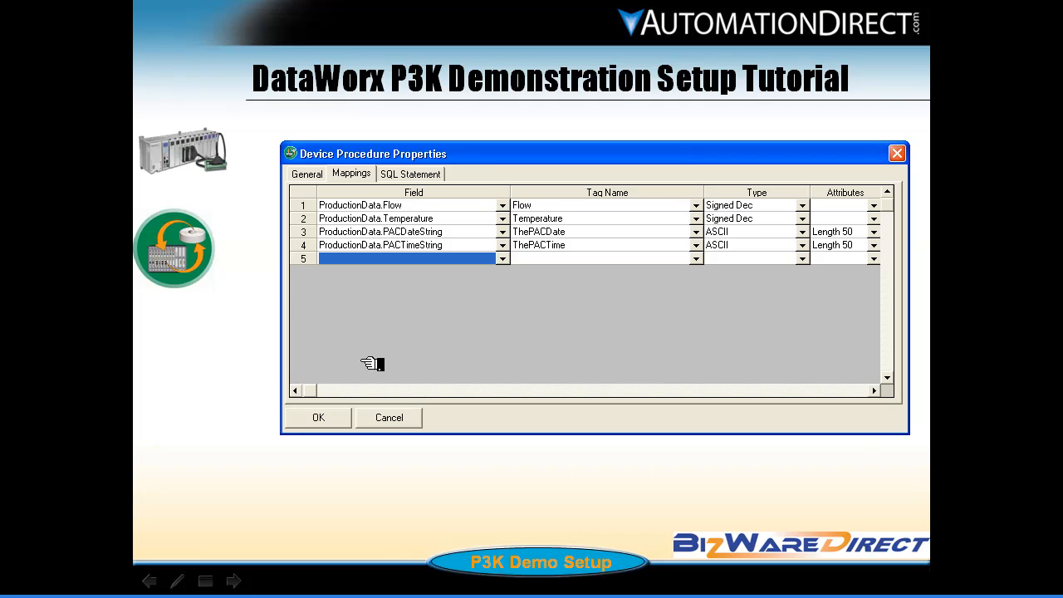
Step: Save the Insert Production Data procedure with its four mappings and select it in the device procedures list
left_click(337, 417)
left_click(501, 393)
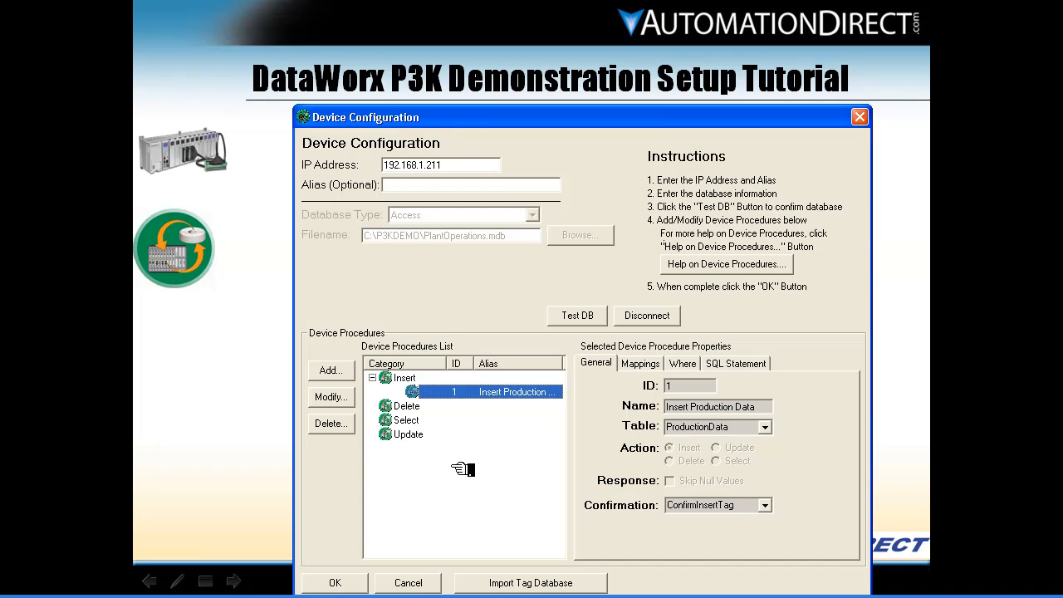
Step: Add a second device procedure named Recipe Lookup that uses the Recipes table
left_click(337, 370)
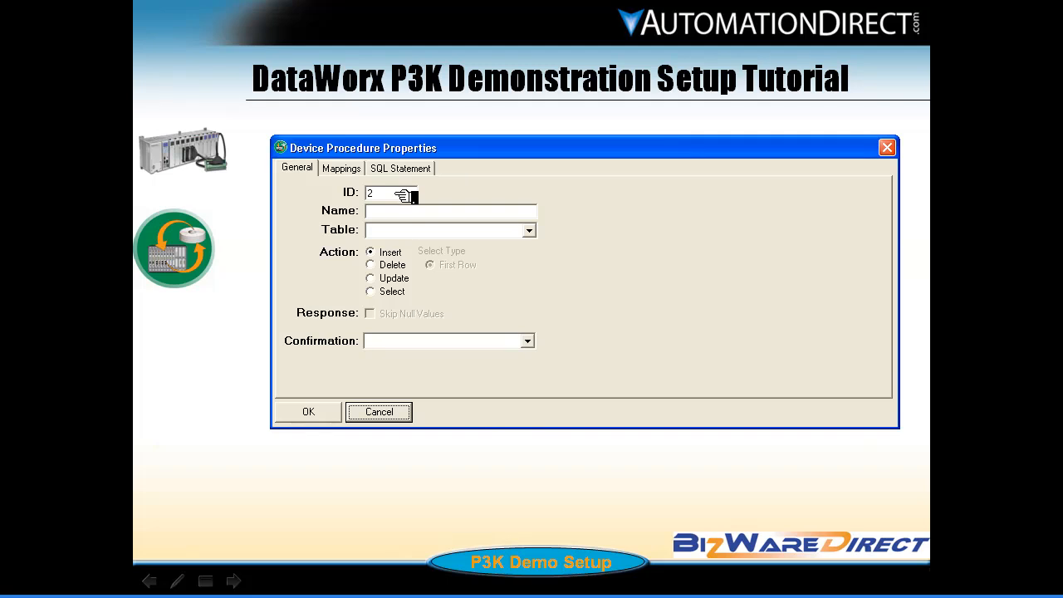
left_click(400, 217)
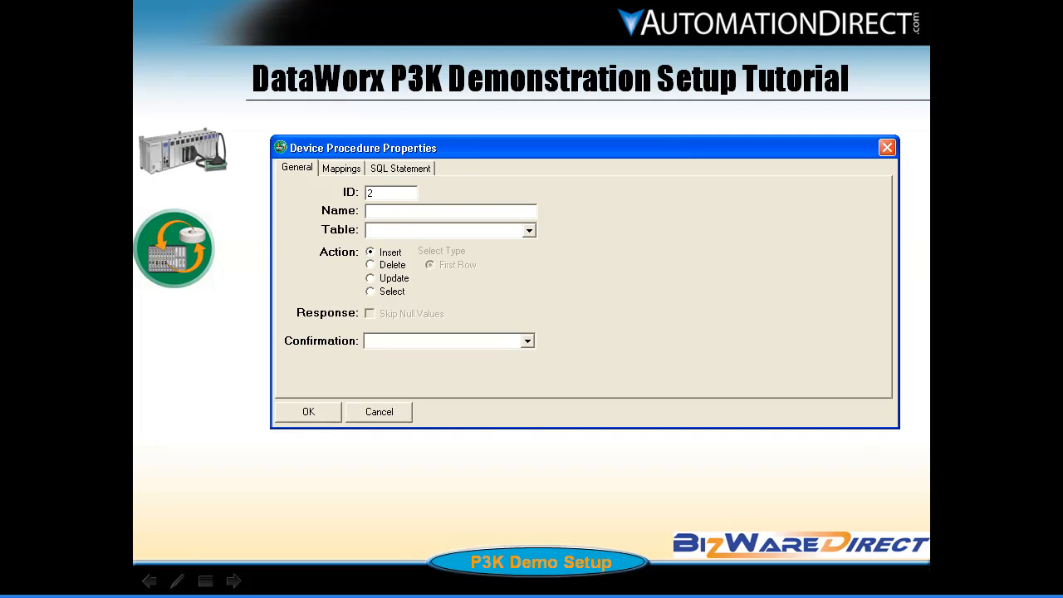
type("Recipe Lookup")
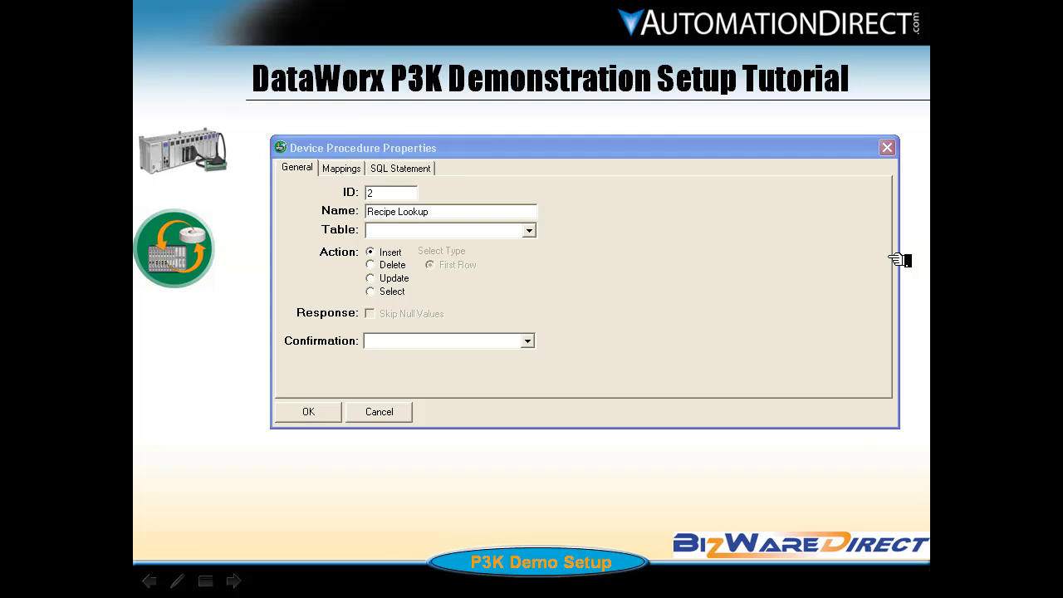
left_click(534, 234)
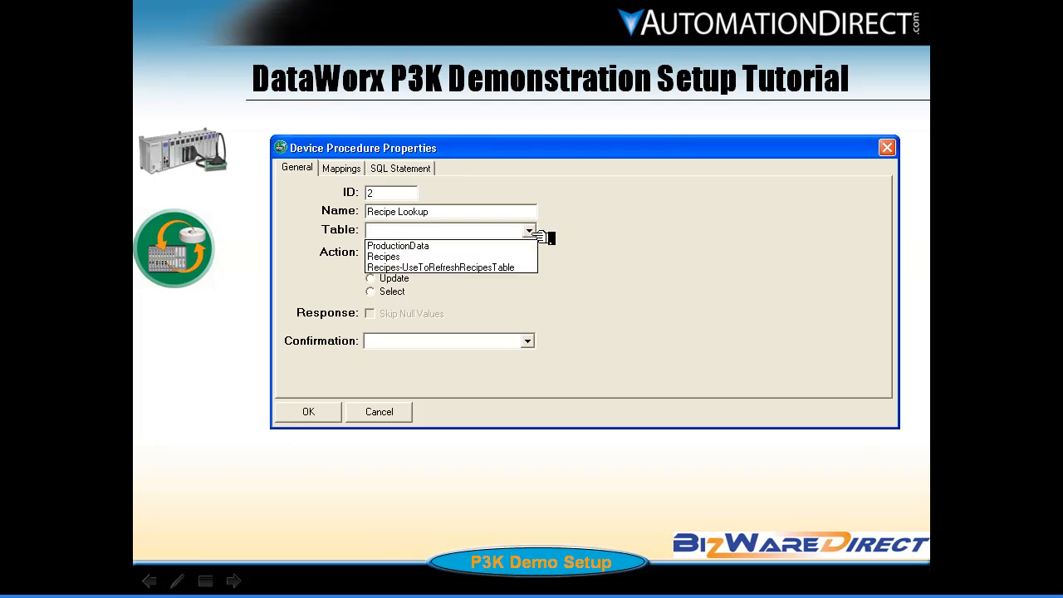
left_click(463, 258)
left_click(463, 258)
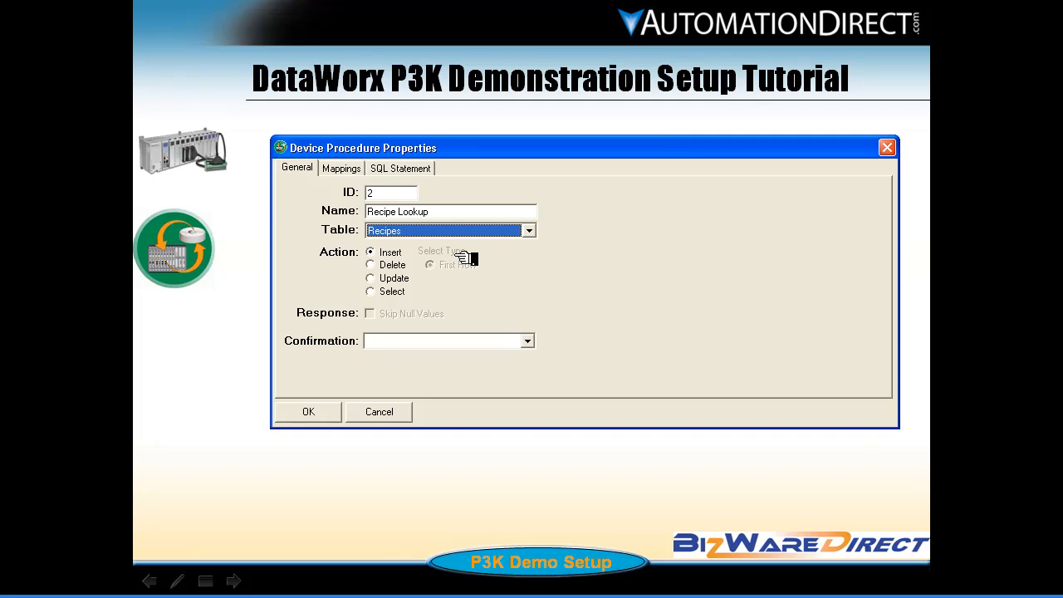
Step: Set the Recipe Lookup procedure's action to Select and its confirmation tag to ConfirmSelectTag
left_click(388, 292)
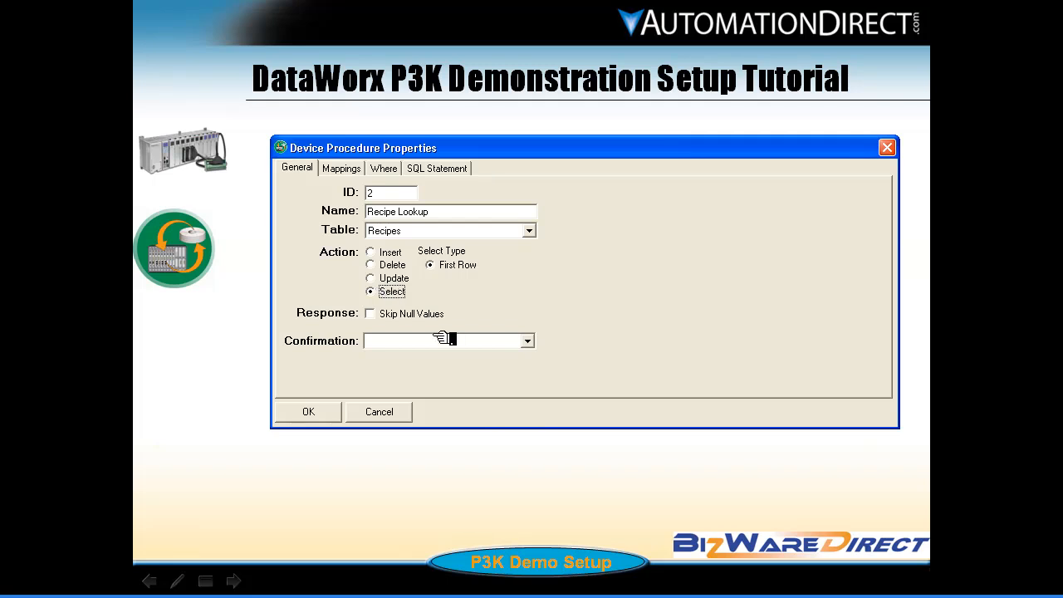
left_click(531, 342)
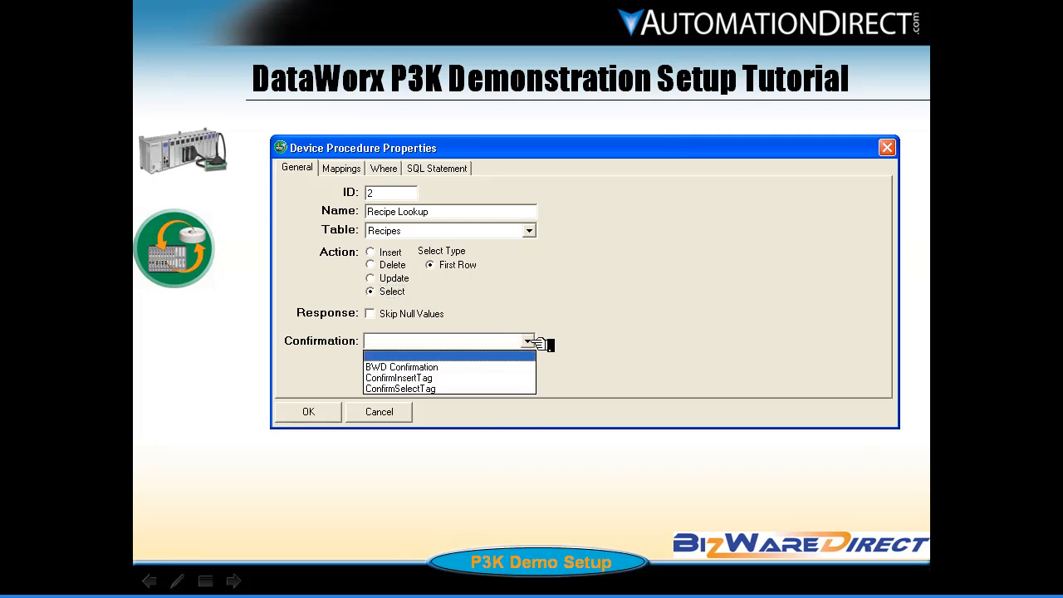
left_click(424, 389)
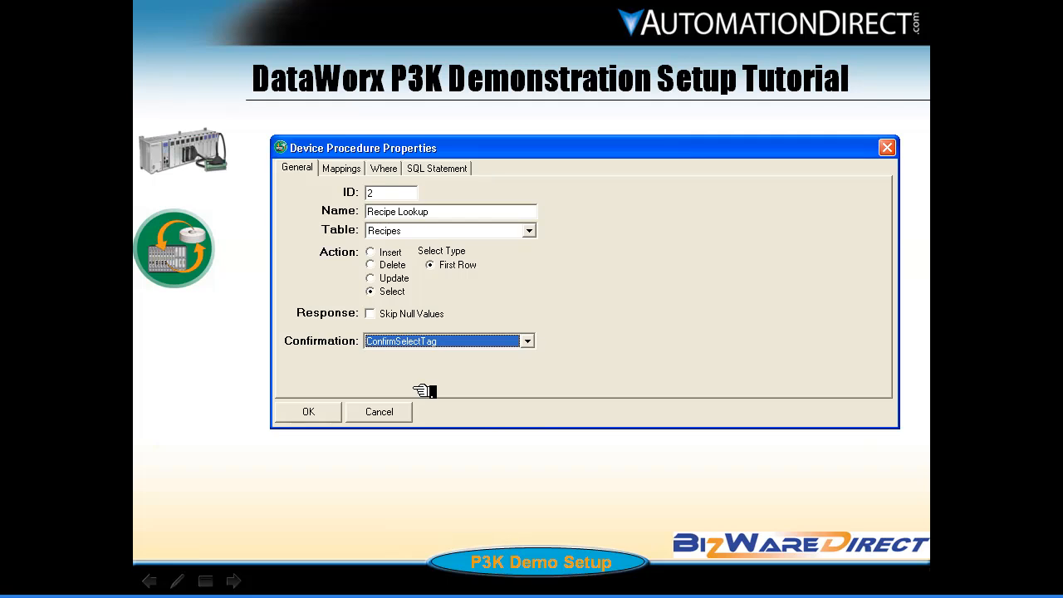
Step: Define the procedure's where condition so that the Recipes.Code field equals RecipeCodeTag, using the = operator
left_click(387, 168)
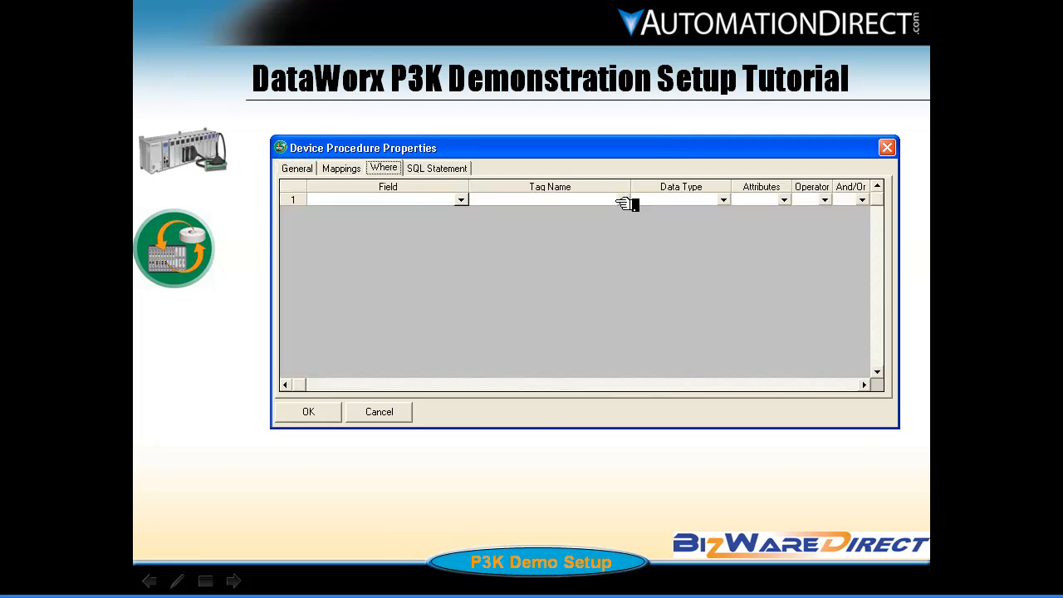
left_click(624, 201)
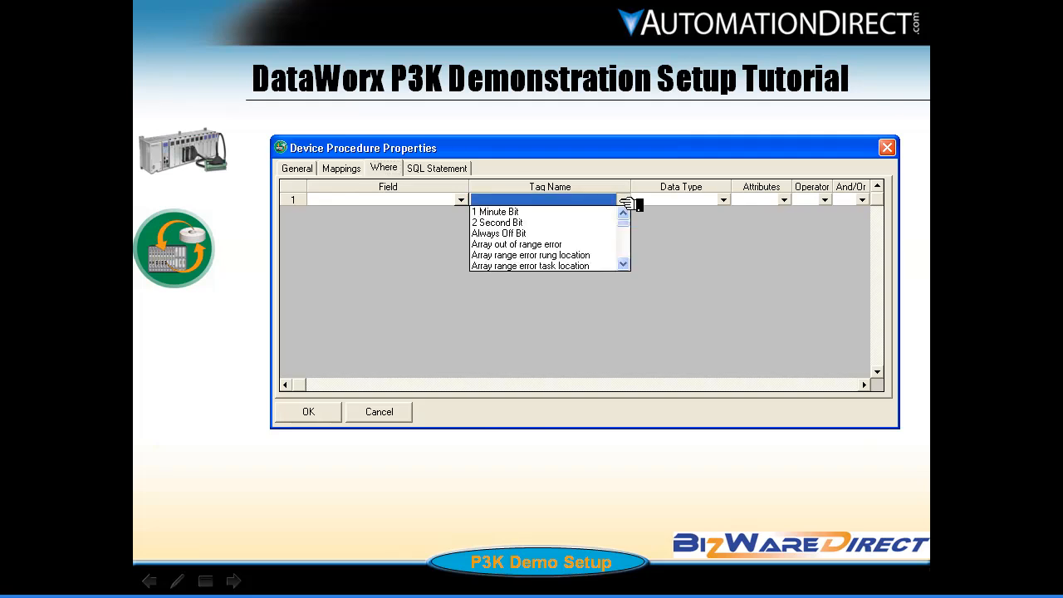
key("r")
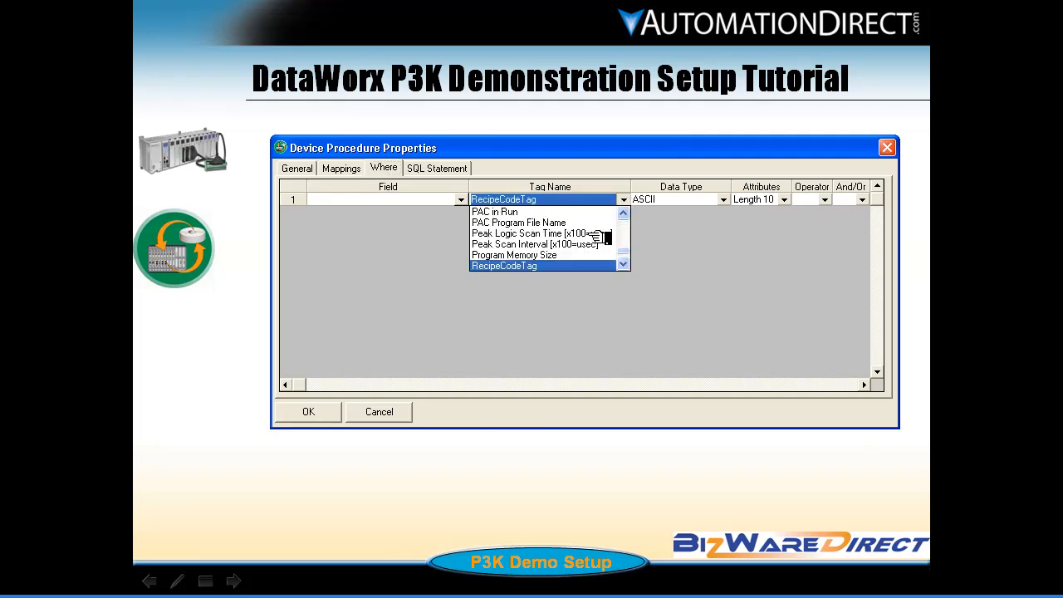
left_click(582, 264)
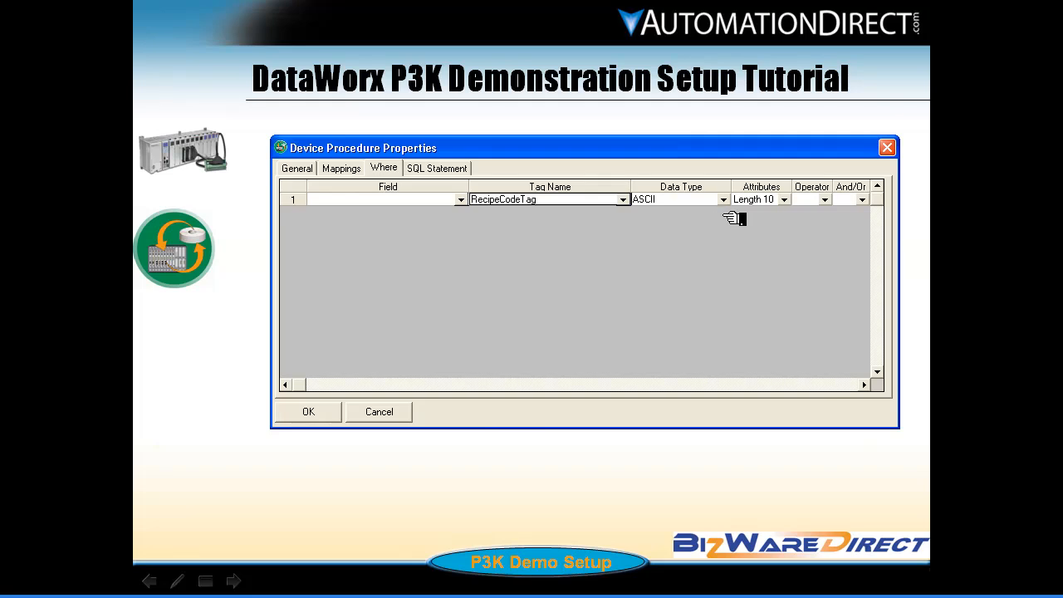
left_click(826, 202)
left_click(818, 222)
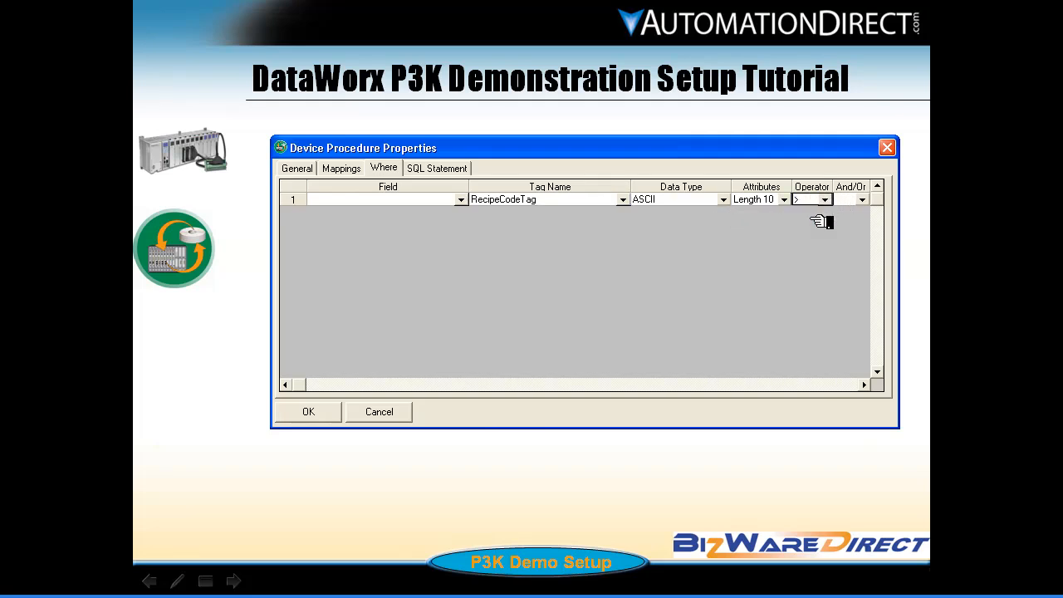
left_click(826, 200)
left_click(818, 213)
left_click(461, 199)
left_click(369, 233)
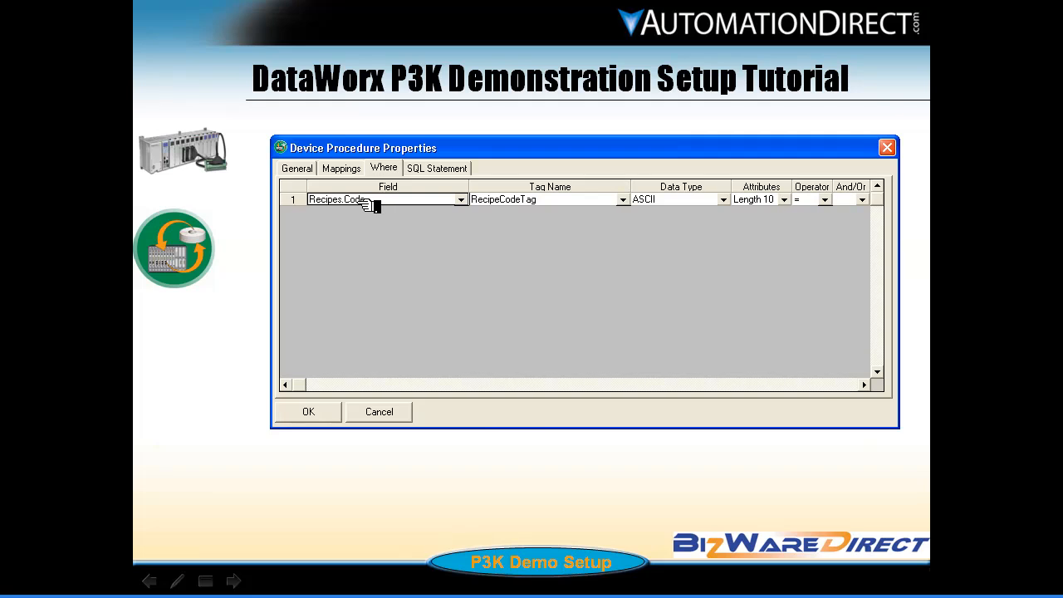
Step: Map the Recipes.Flour field to RecipeFlourTag in the first mapping row of the Recipe Lookup procedure
left_click(355, 170)
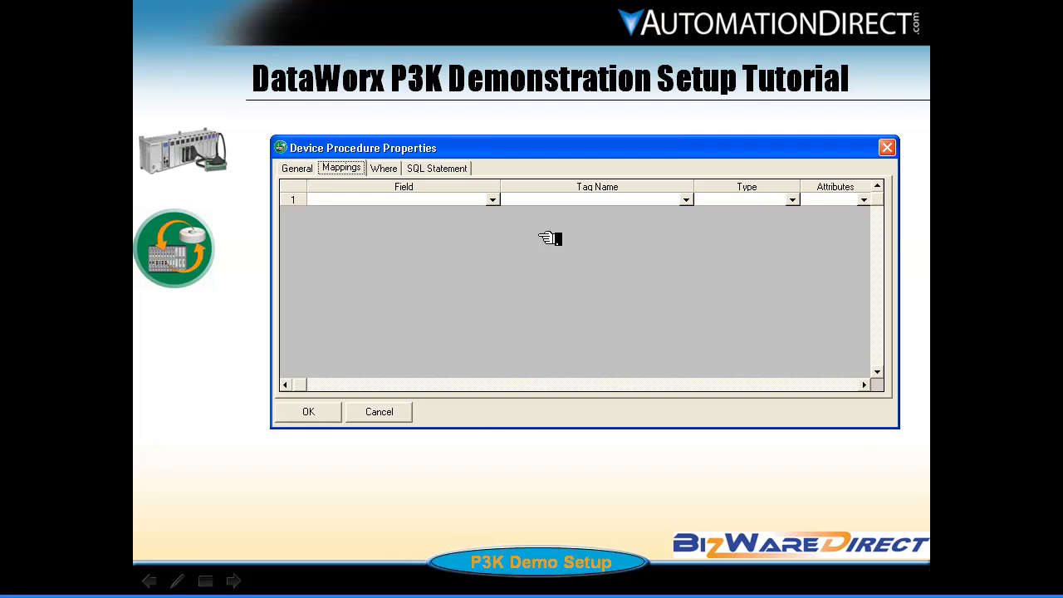
left_click(492, 200)
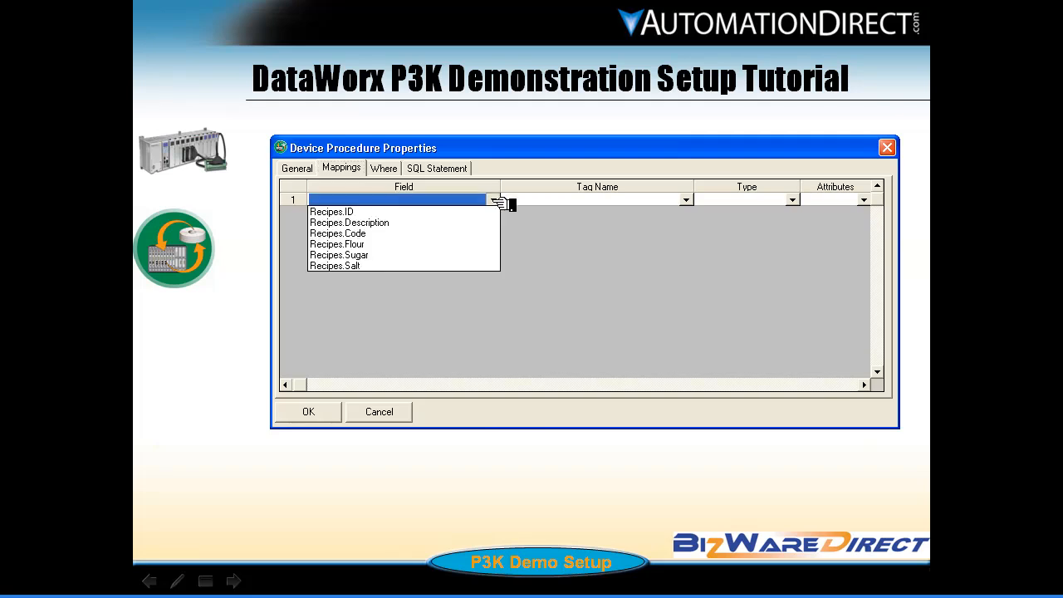
left_click(395, 245)
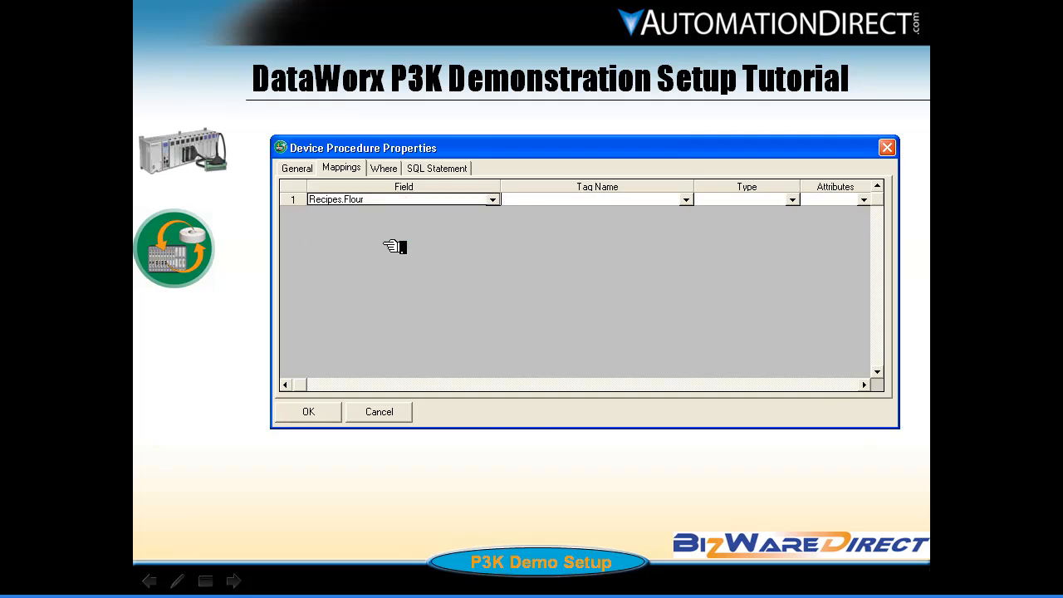
left_click(686, 200)
left_click(686, 201)
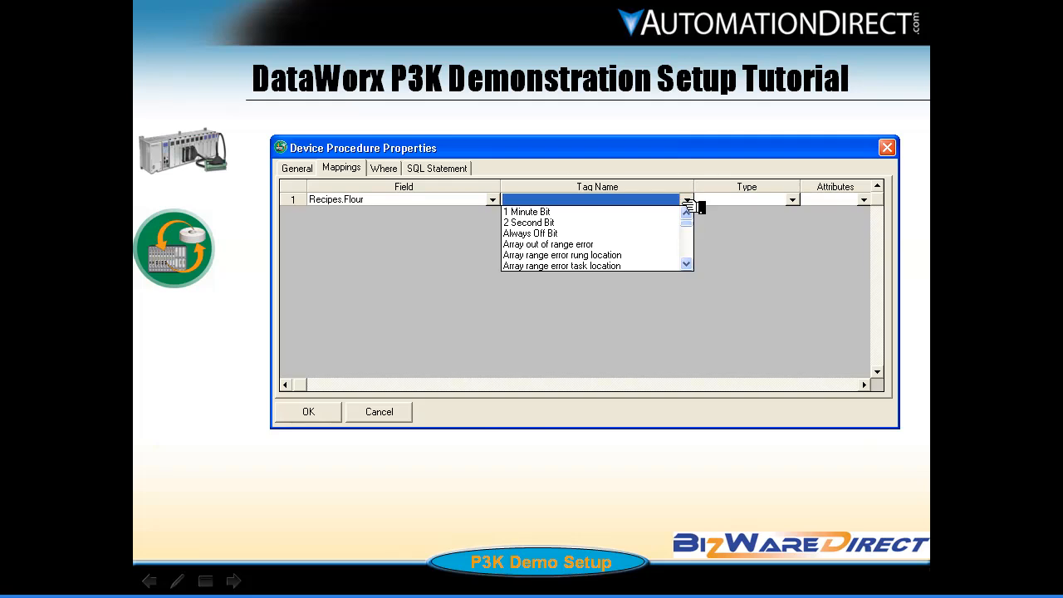
key("r")
left_click(685, 262)
left_click(686, 262)
left_click(686, 262)
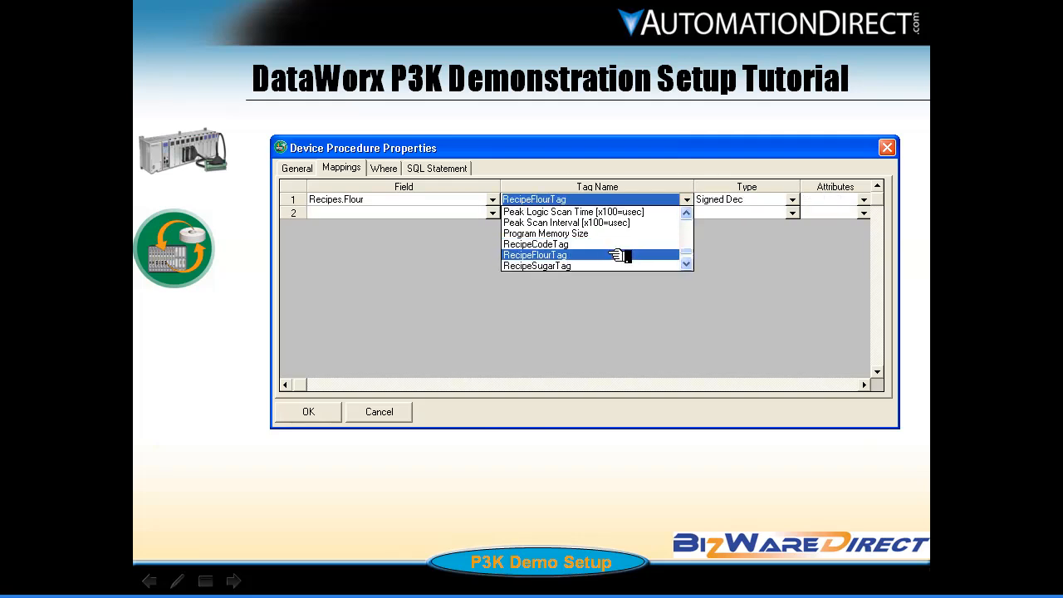
left_click(622, 254)
Step: Map the Recipes.Sugar field to RecipeSugarTag in the second mapping row
left_click(493, 213)
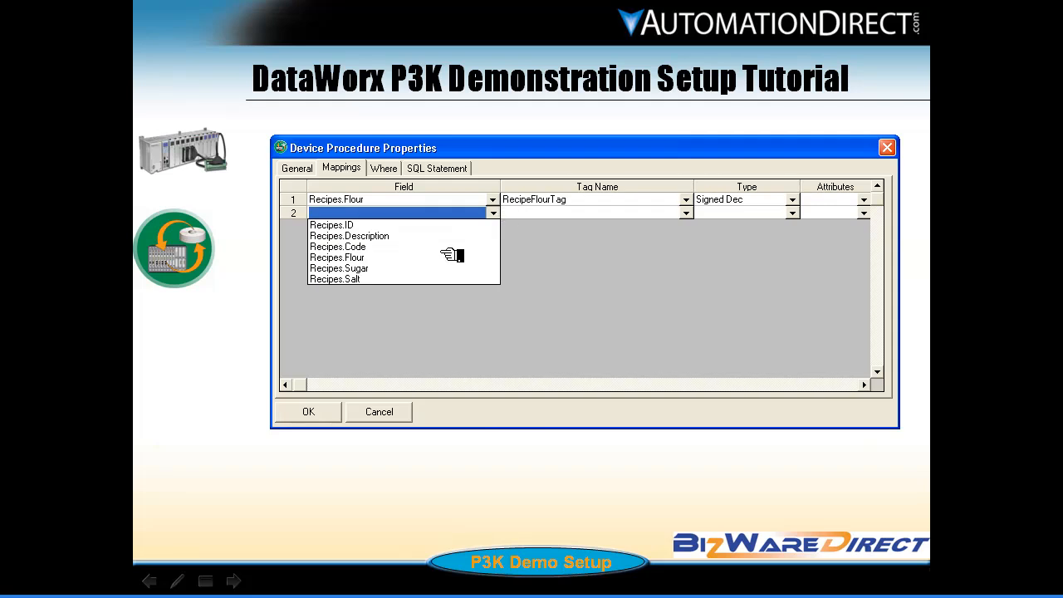
left_click(378, 270)
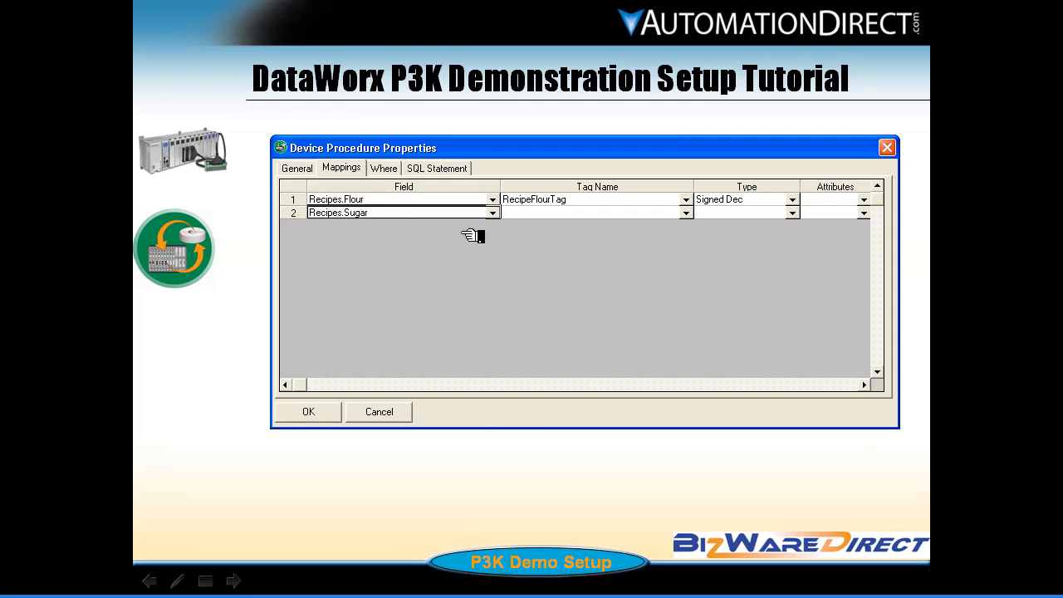
left_click(686, 213)
key("r")
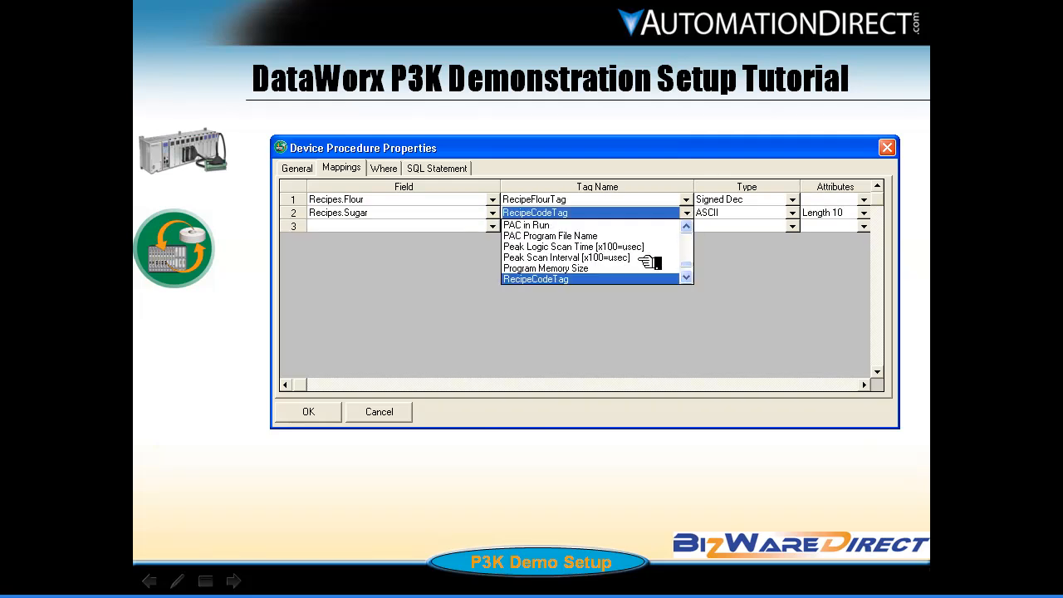
left_click(685, 277)
left_click(685, 277)
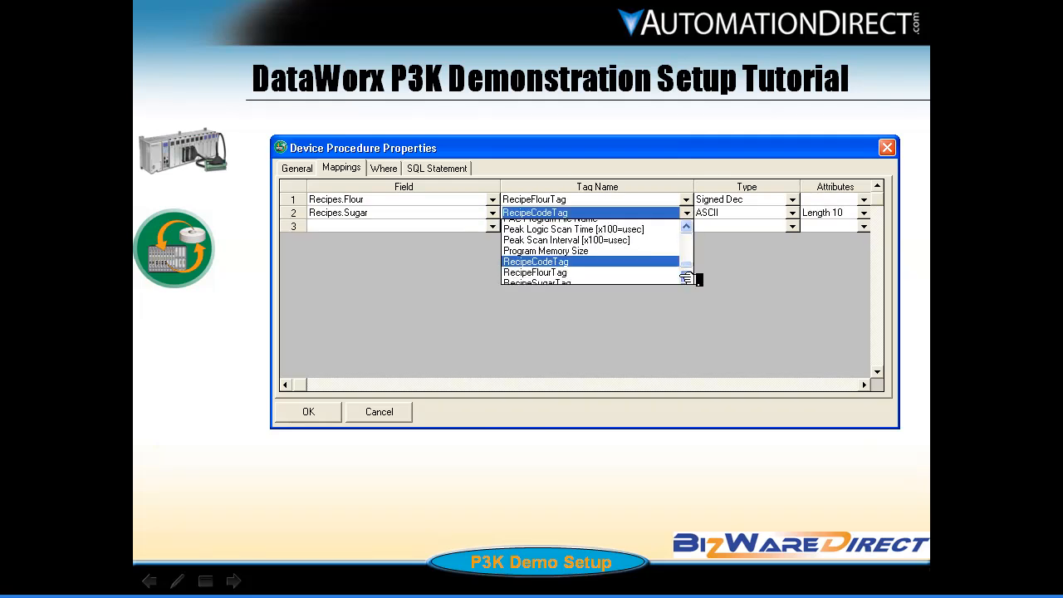
left_click(596, 281)
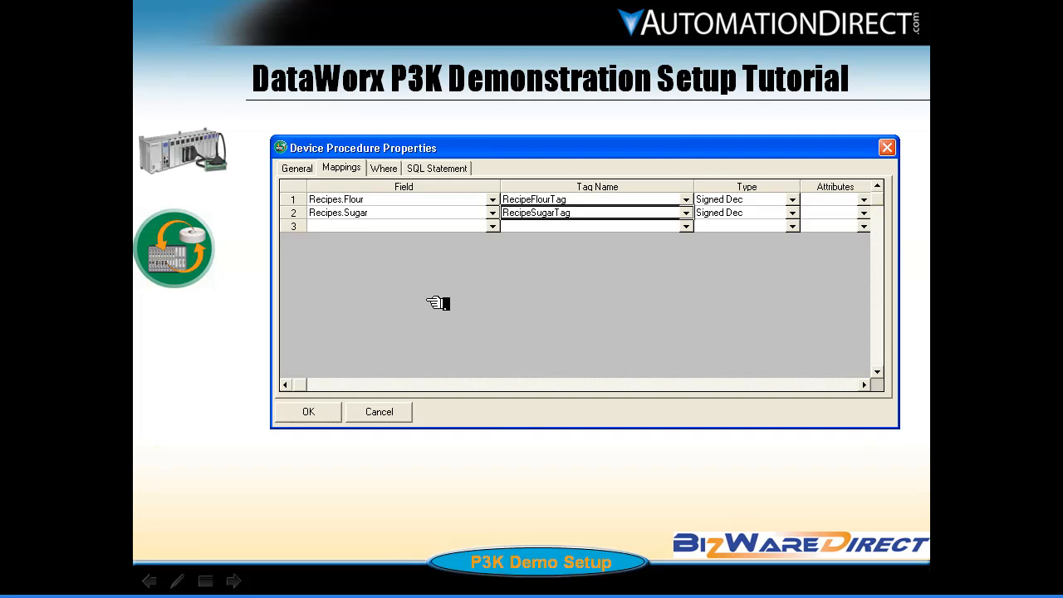
Step: Save the Recipe Lookup procedure and accept the device and server configurations to return to the monitor
left_click(331, 412)
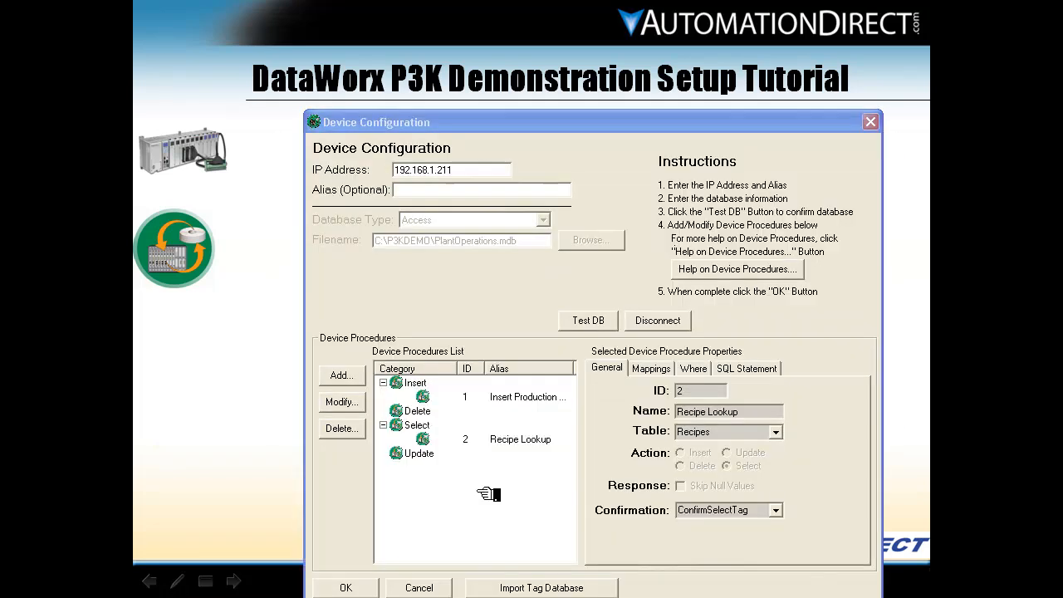
left_click(523, 439)
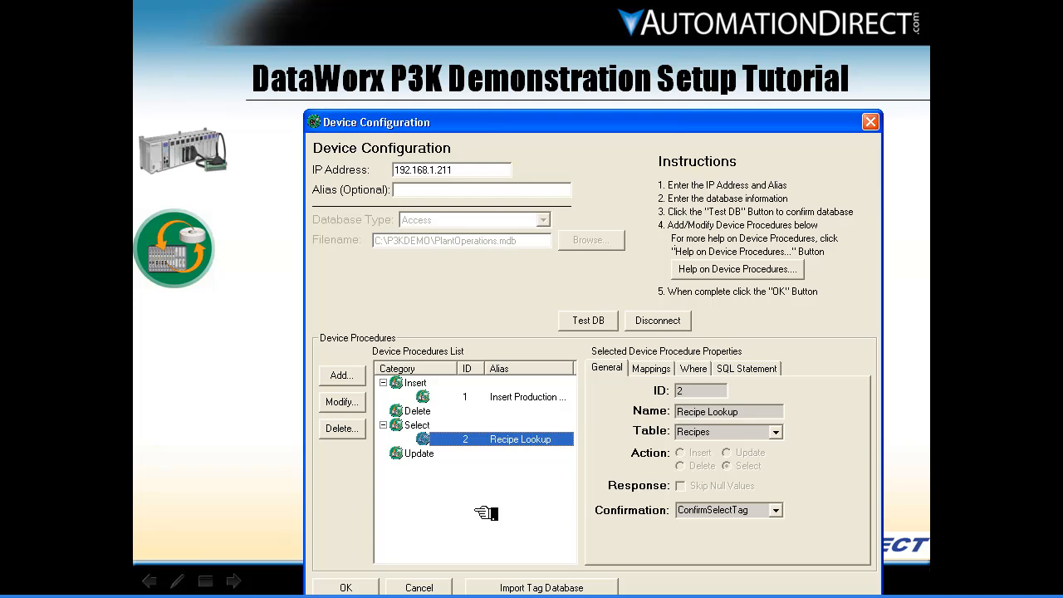
left_click(365, 586)
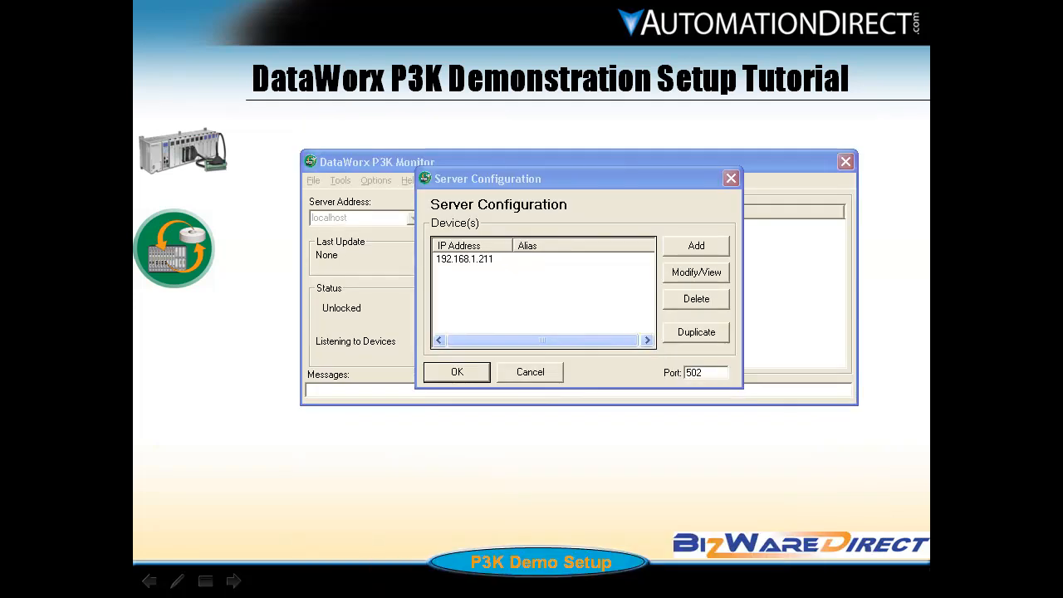
left_click(495, 184)
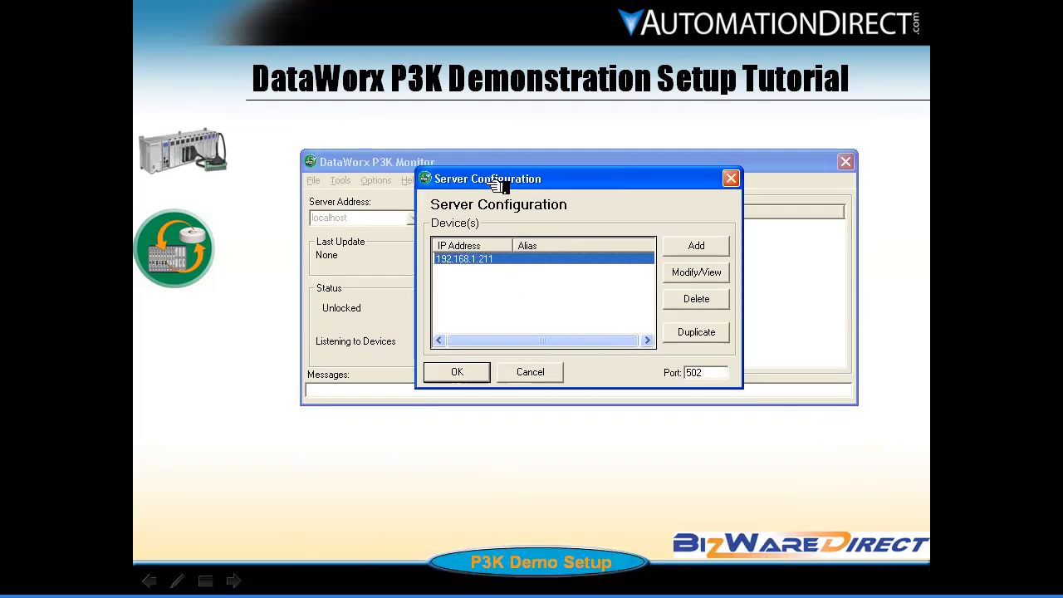
left_click(458, 373)
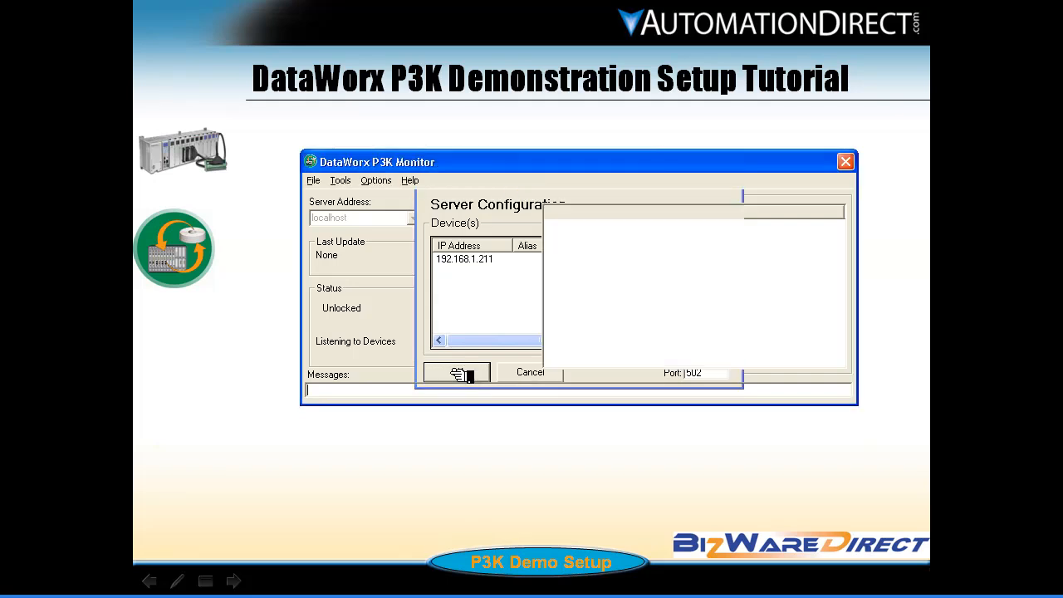
Step: Export the PLC configuration of device 192.168.1.211 to the P3KDEMO folder as 192.168.1.211-ProceduresList.dwx
left_click(687, 225)
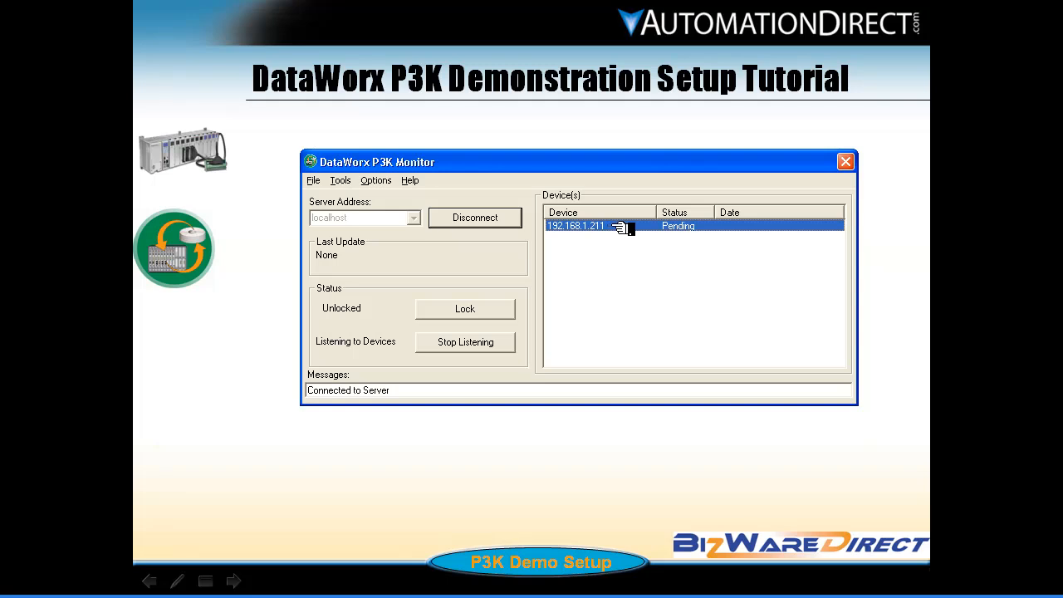
left_click(315, 181)
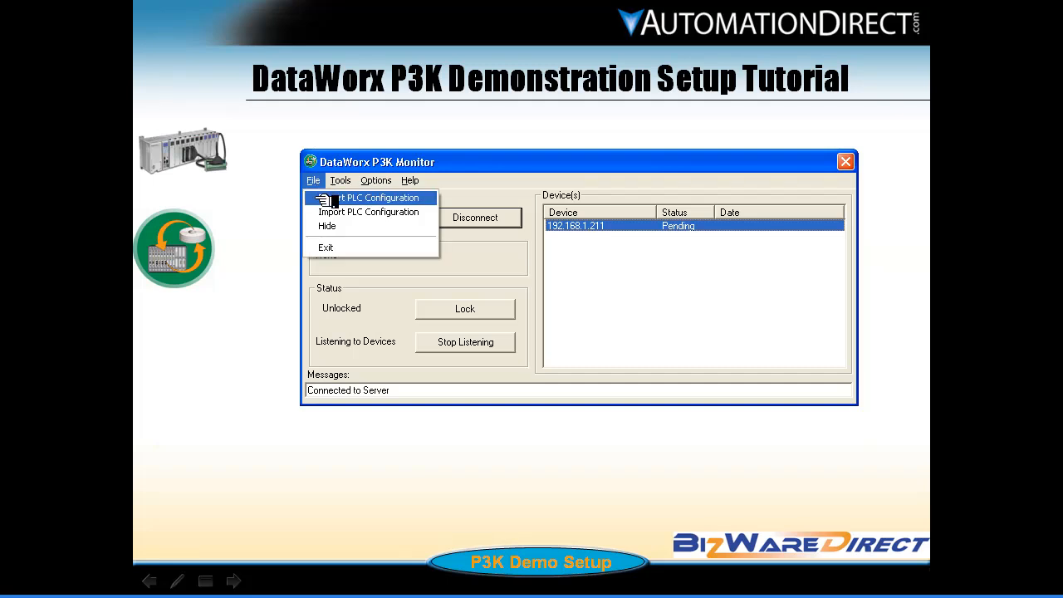
left_click(328, 199)
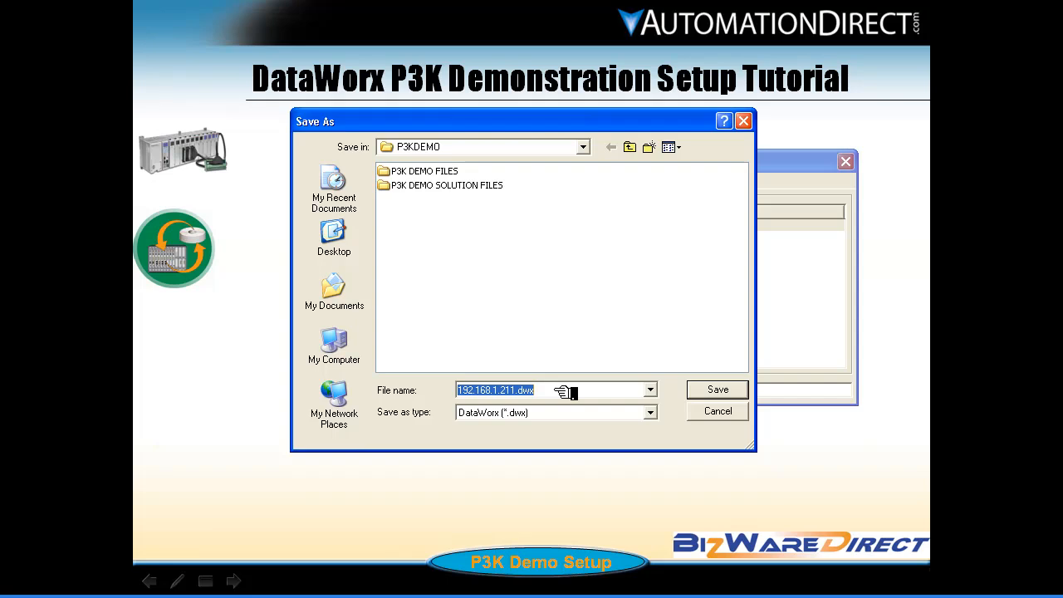
left_click(516, 390)
type("-ProceduresList")
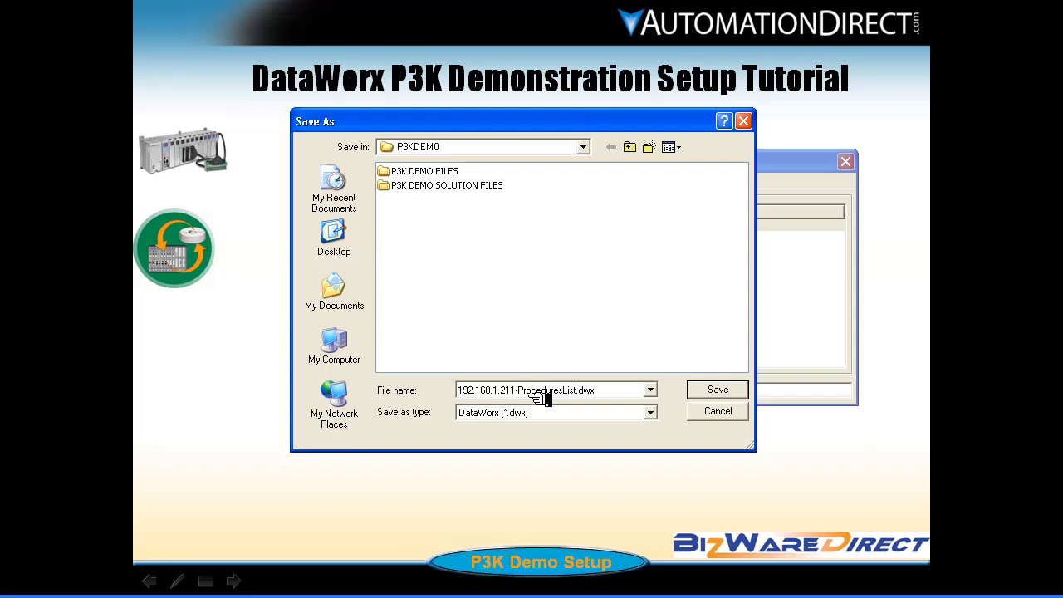
left_click(717, 390)
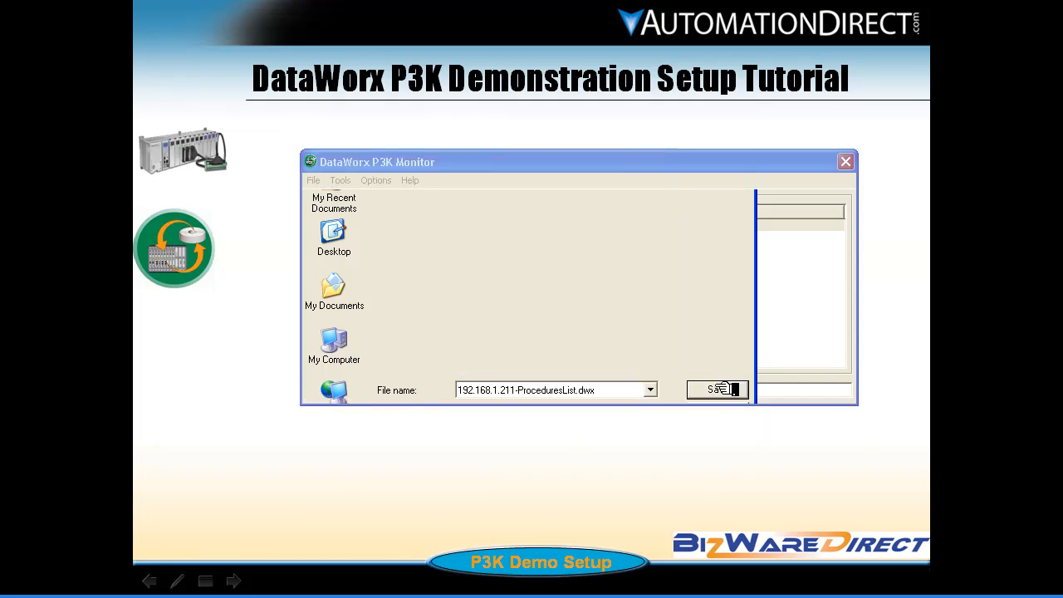